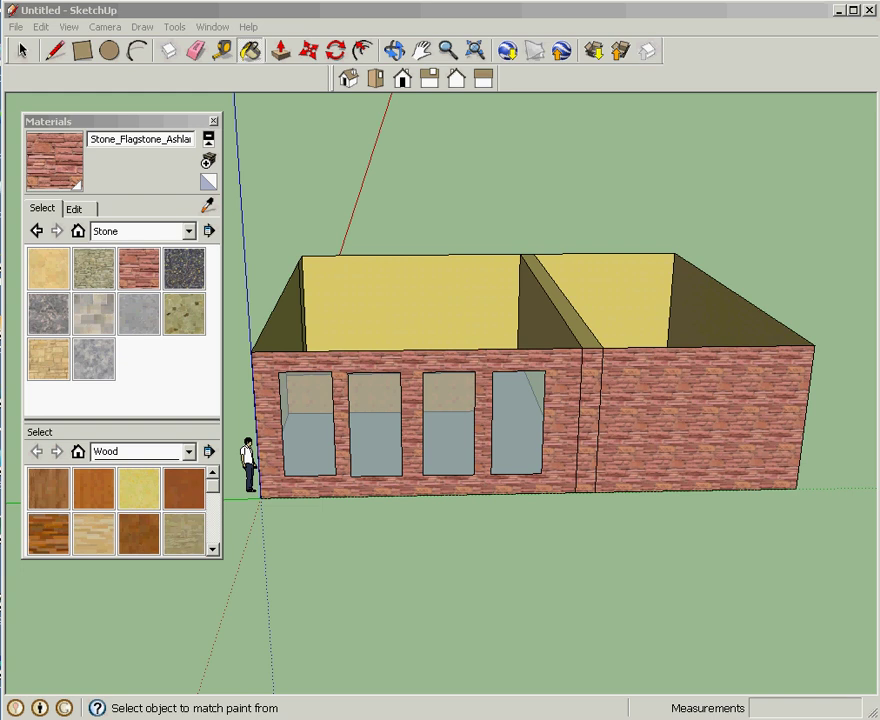
Browse the Markers, Sketchy and Vegetation material libraries, and close the Materials window.
{"action": "left_click", "coordinate": [189, 231]}
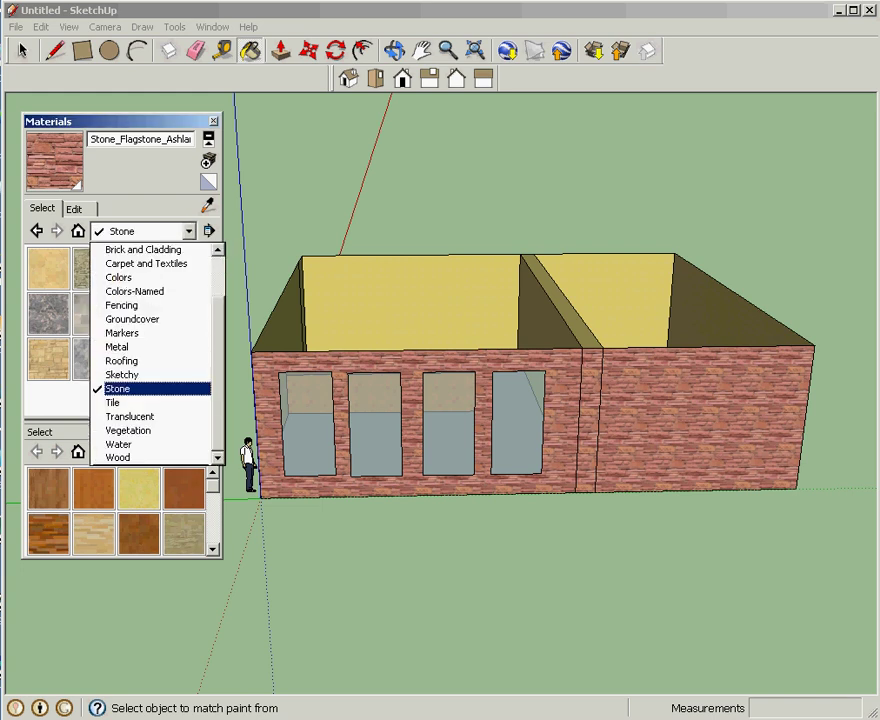
{"action": "left_click", "coordinate": [122, 333]}
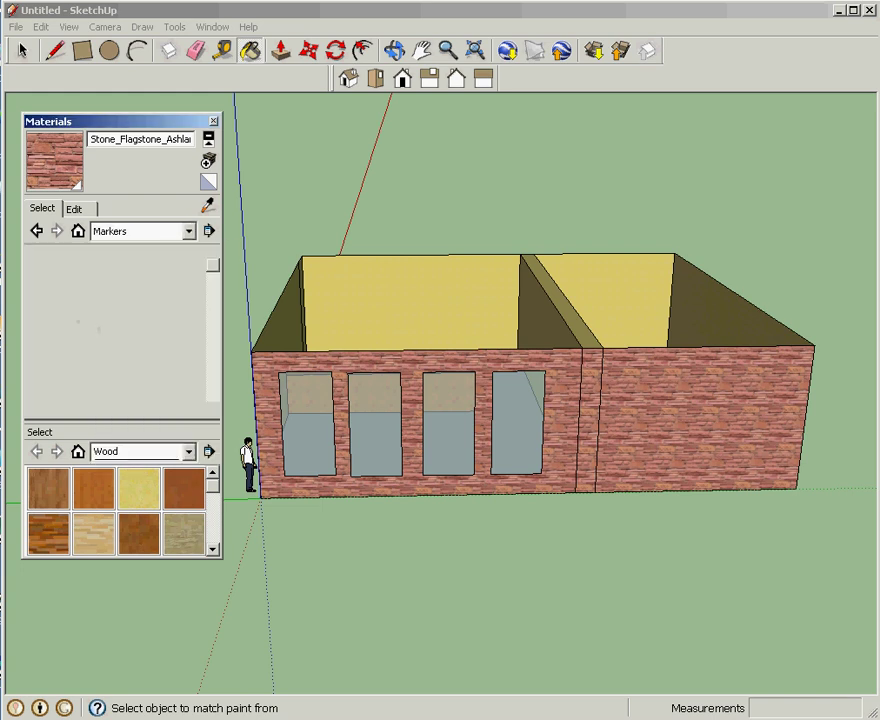
{"action": "left_click", "coordinate": [188, 231]}
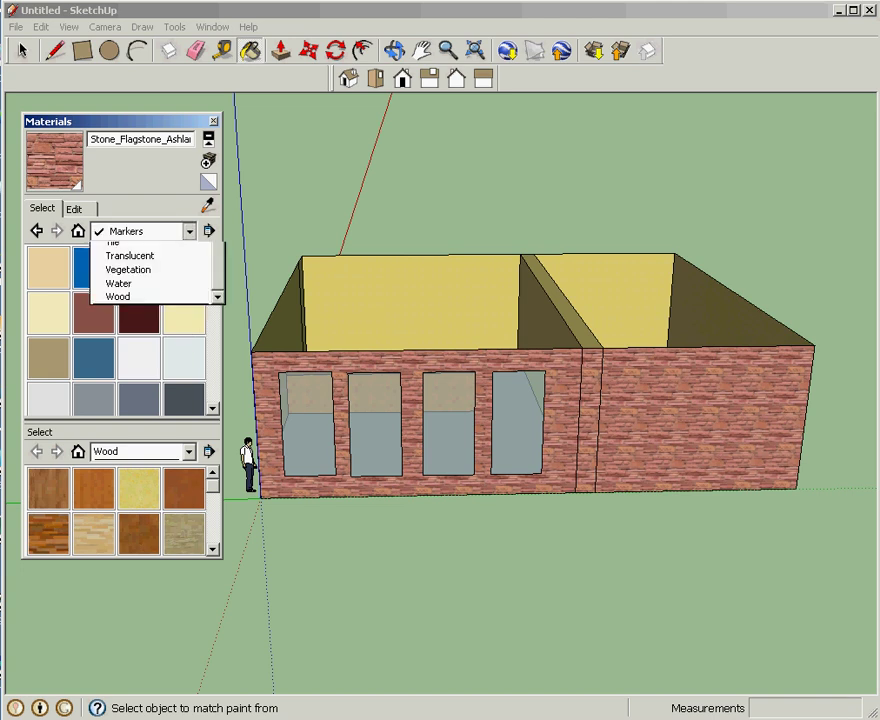
{"action": "left_click", "coordinate": [150, 374]}
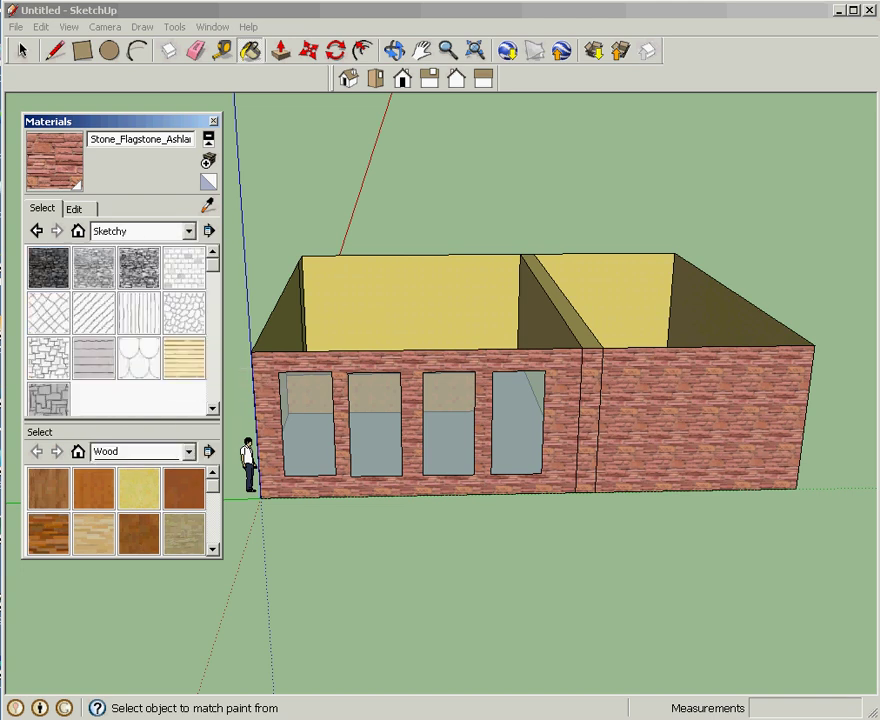
{"action": "left_click", "coordinate": [188, 231]}
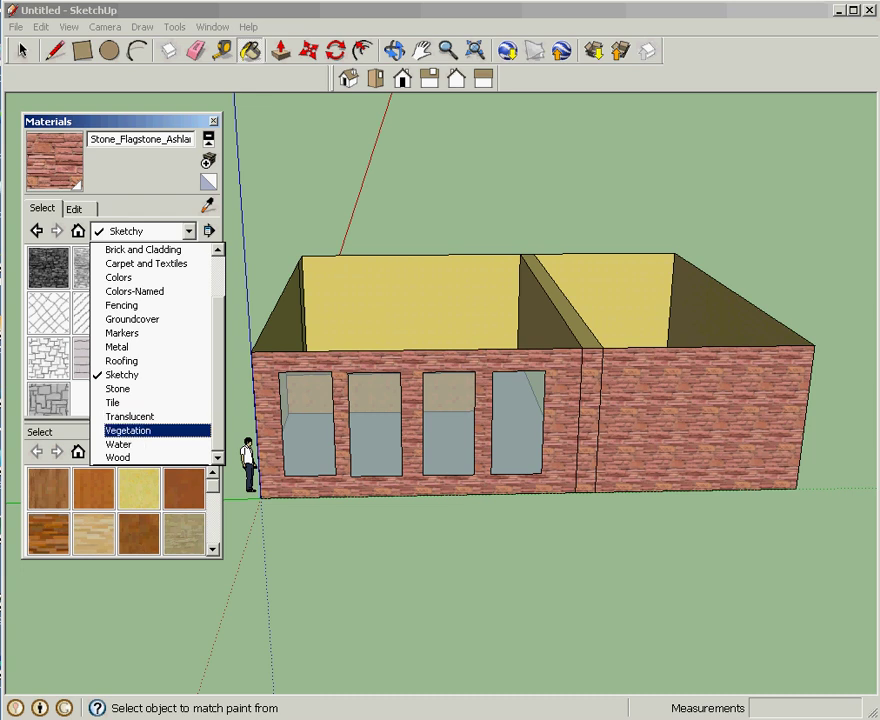
{"action": "left_click", "coordinate": [128, 430]}
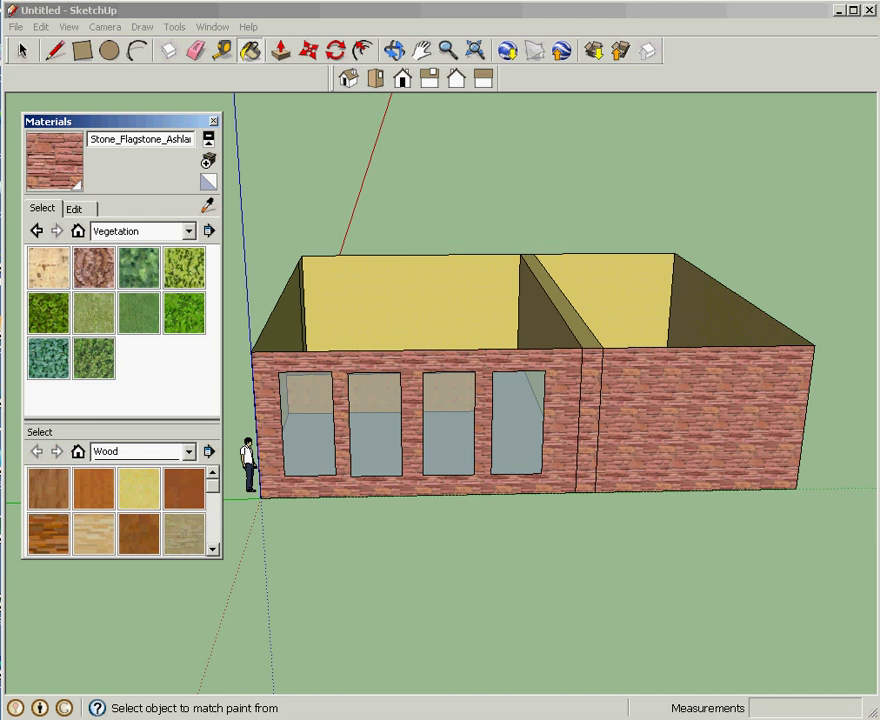
{"action": "left_click", "coordinate": [213, 121]}
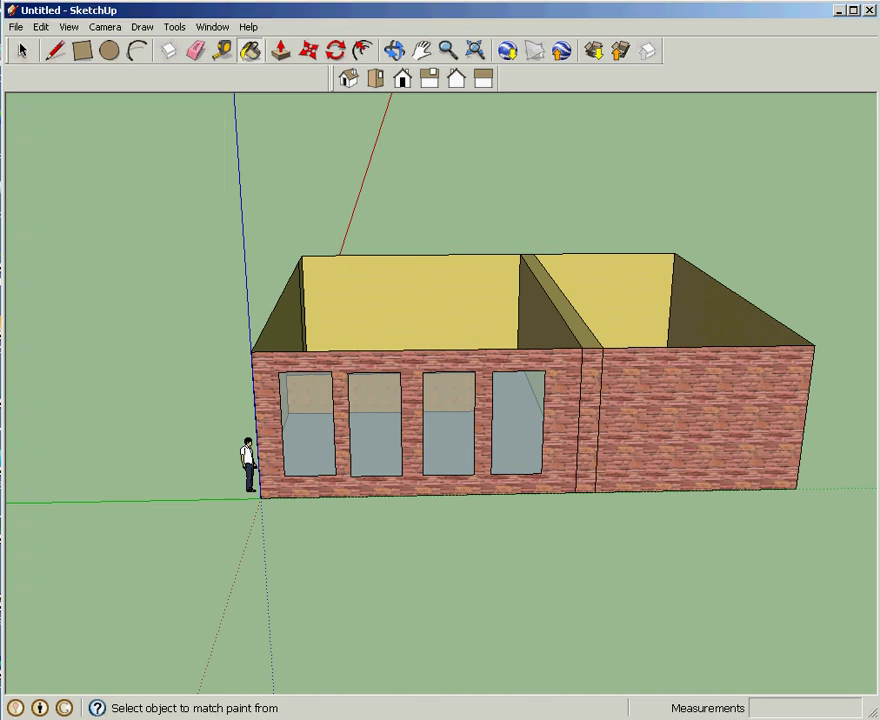
Load the popular Tree model from the 3D Warehouse and place it on the ground outside the windowed room's side wall.
{"action": "left_click", "coordinate": [363, 50]}
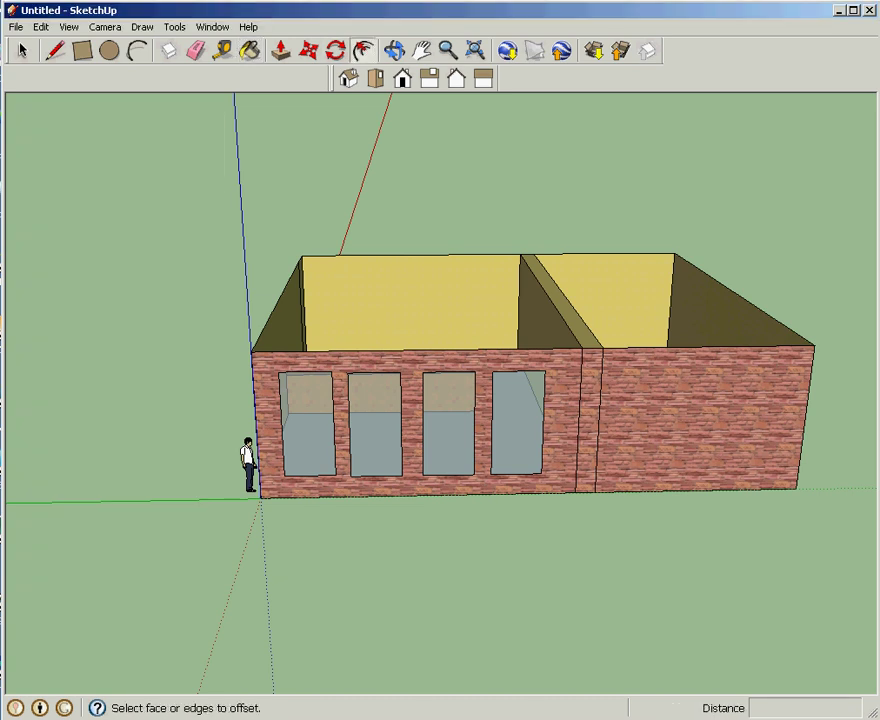
{"action": "left_click", "coordinate": [395, 50]}
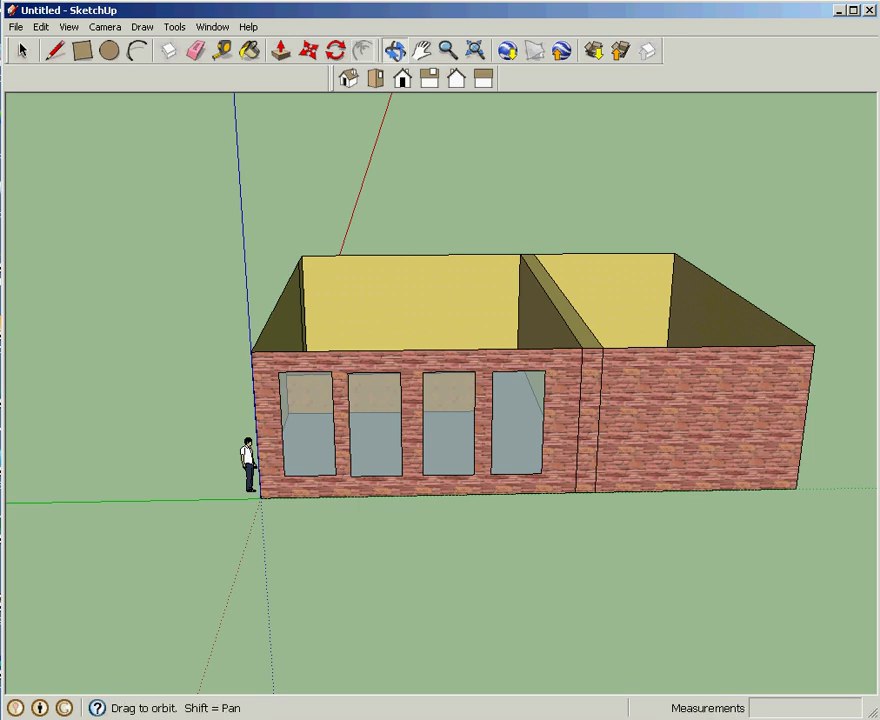
{"action": "left_click_drag", "start_coordinate": [450, 300], "coordinate": [130, 345]}
{"action": "left_click_drag", "start_coordinate": [420, 345], "coordinate": [260, 420]}
{"action": "middle_click_drag", "start_coordinate": [630, 480], "coordinate": [632, 462]}
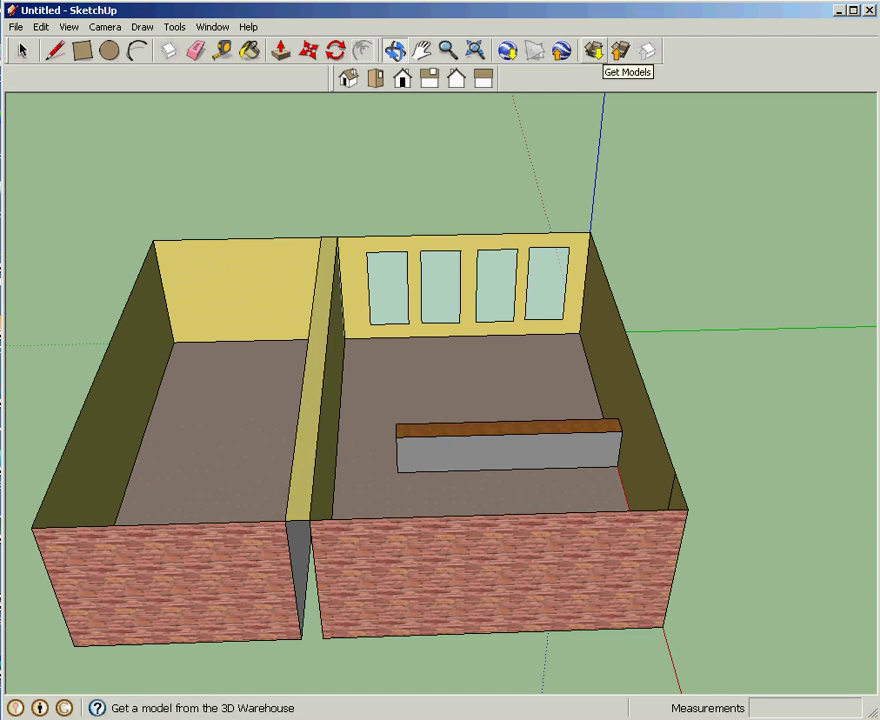
{"action": "left_click", "coordinate": [620, 50]}
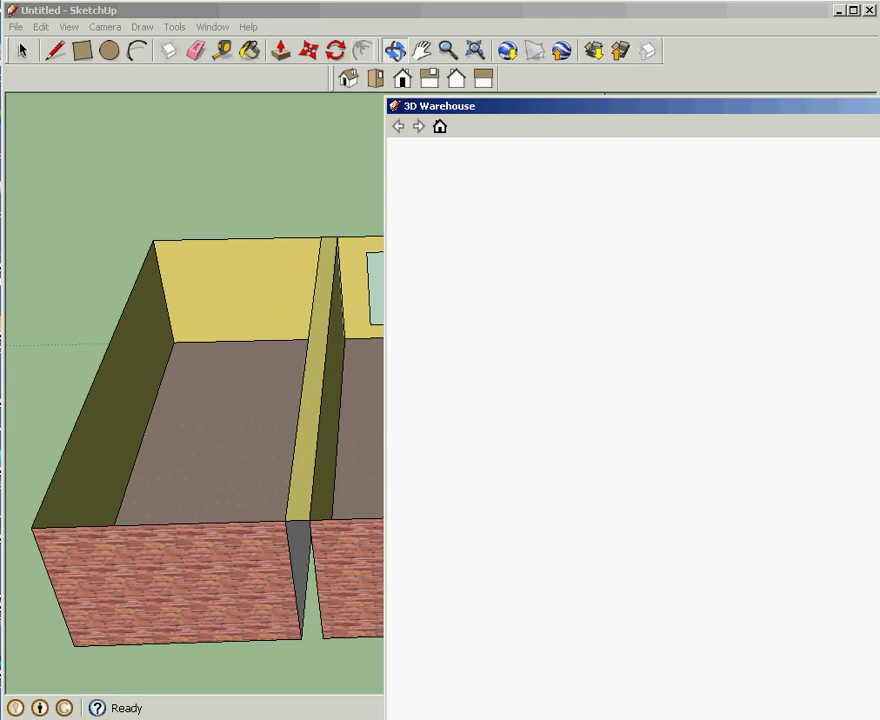
{"action": "left_click_drag", "start_coordinate": [600, 88], "coordinate": [384, 45]}
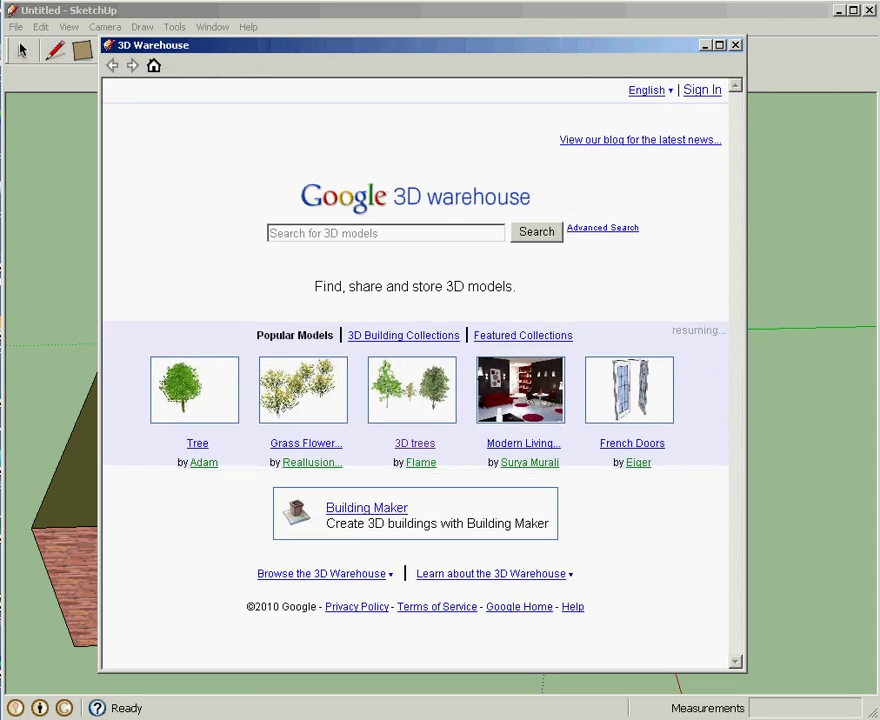
{"action": "left_click", "coordinate": [194, 390]}
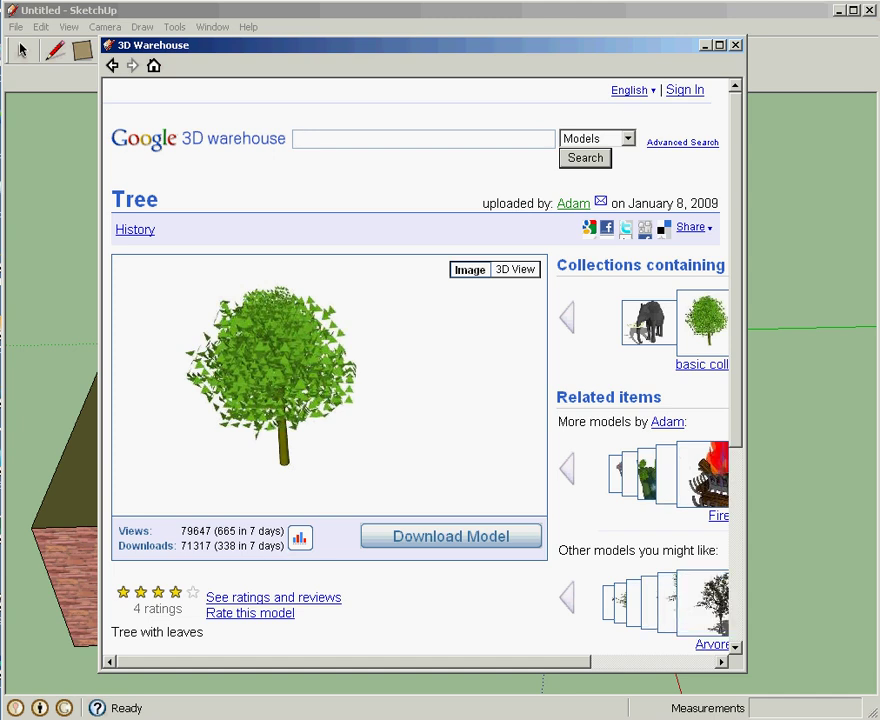
{"action": "left_click", "coordinate": [451, 537]}
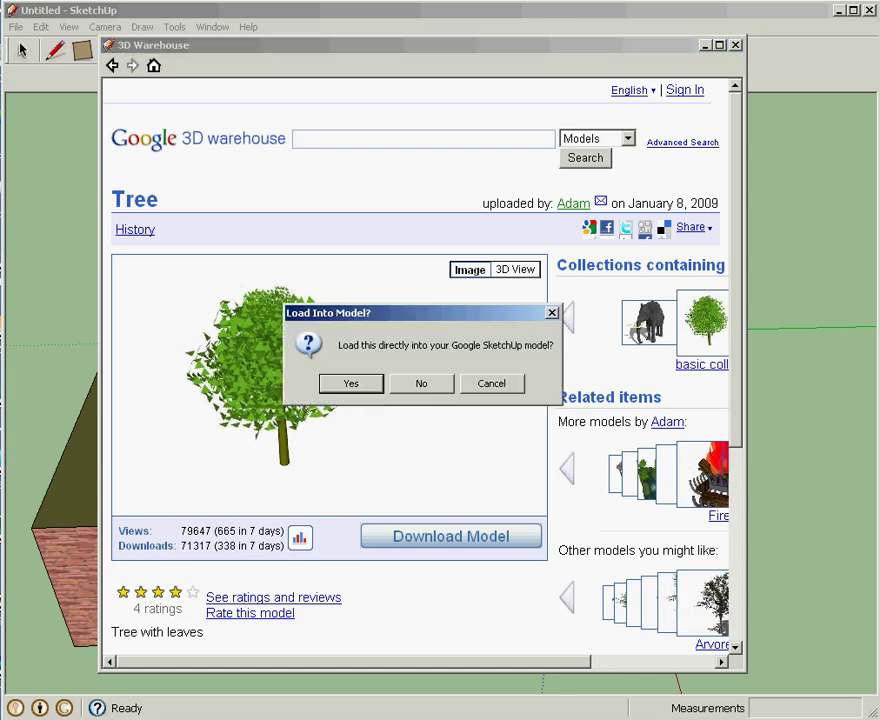
{"action": "key", "text": "Return"}
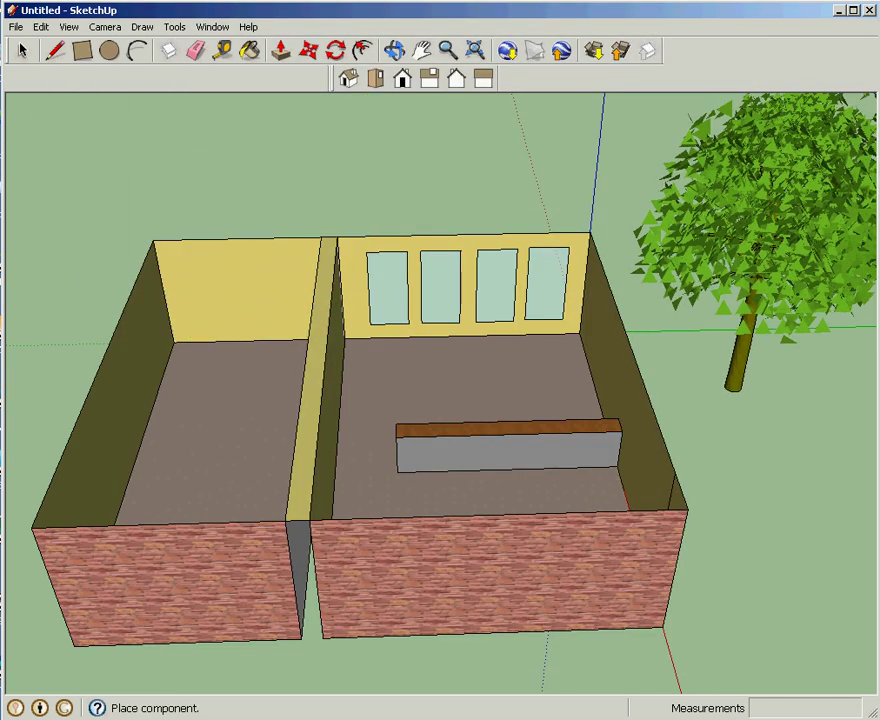
{"action": "left_click", "coordinate": [738, 388]}
{"action": "scroll", "coordinate": [573, 330], "scroll_direction": "down", "scroll_amount": 3}
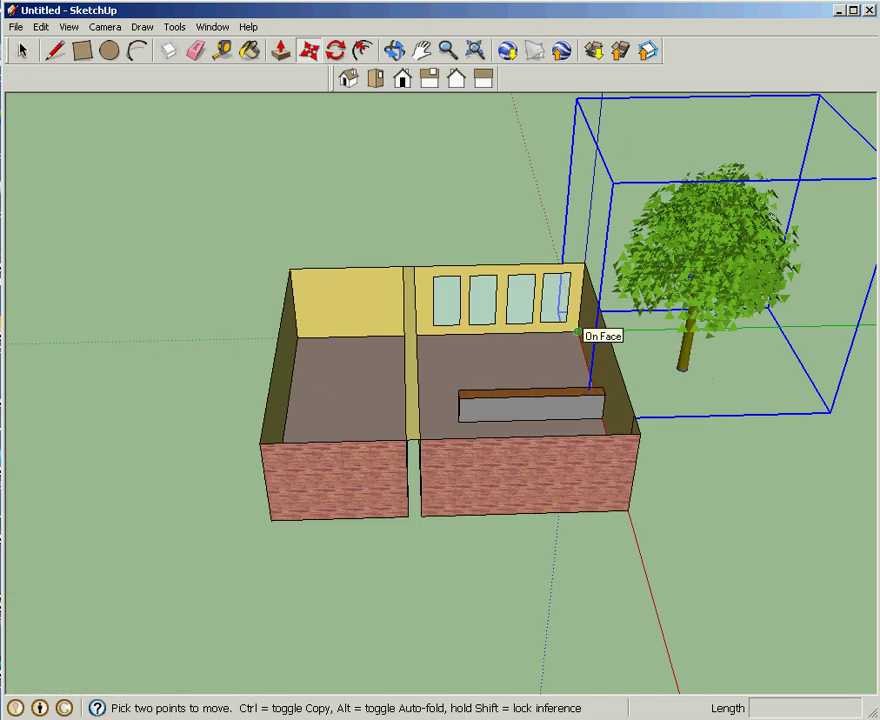
{"action": "left_click", "coordinate": [395, 50]}
{"action": "left_click_drag", "start_coordinate": [375, 385], "coordinate": [660, 325]}
{"action": "left_click_drag", "start_coordinate": [300, 400], "coordinate": [280, 300]}
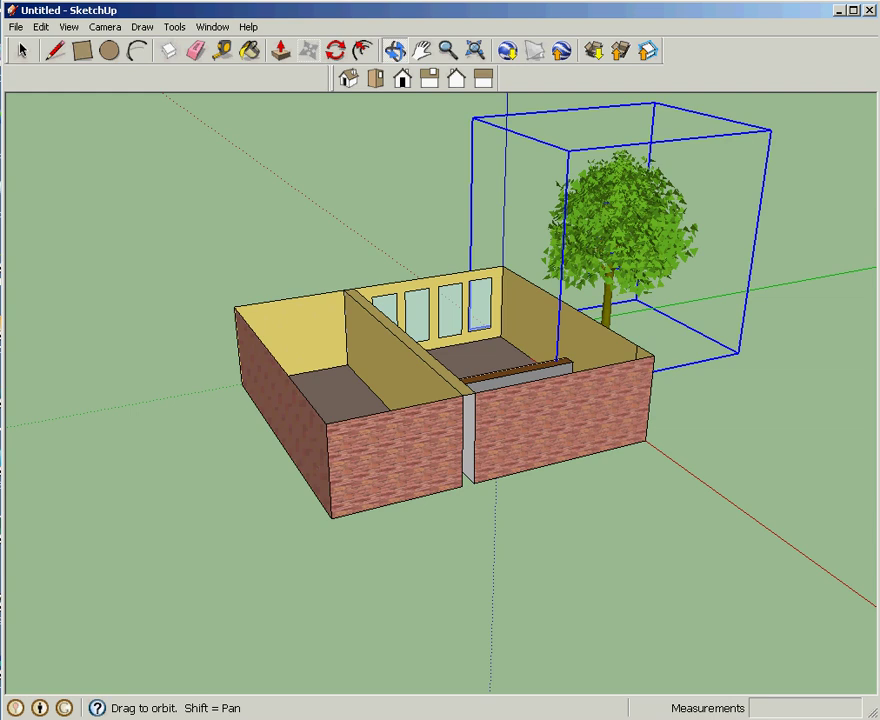
{"action": "left_click", "coordinate": [594, 50]}
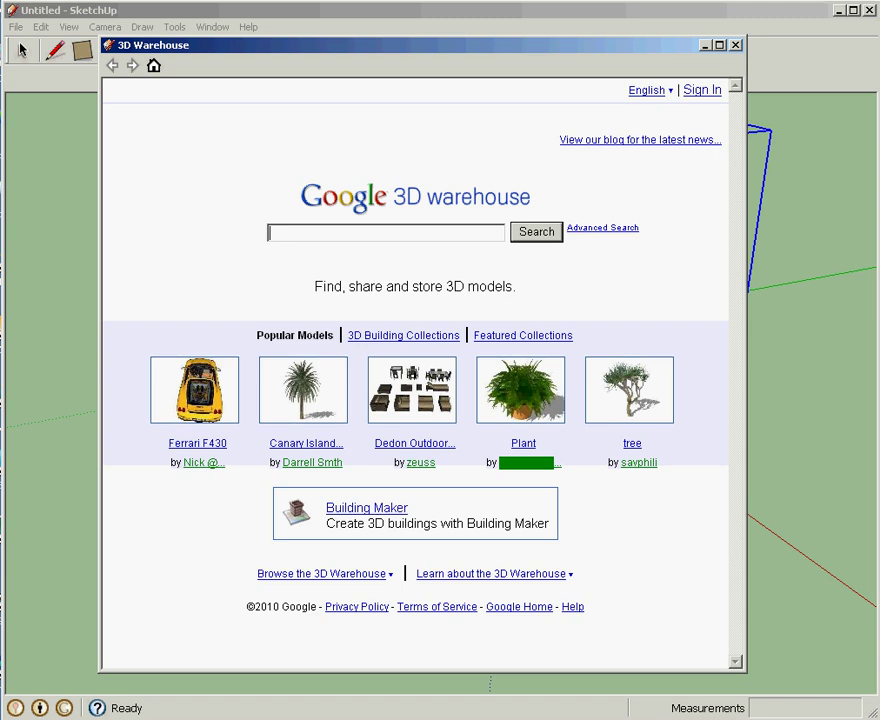
{"action": "type", "text": "Roscoe"}
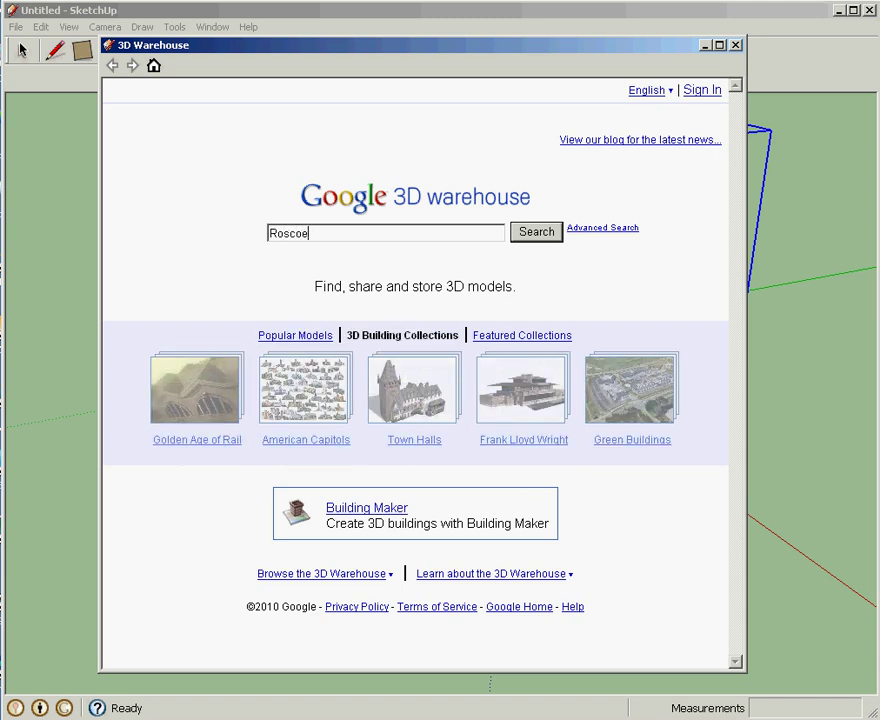
{"action": "type", "text": "57"}
{"action": "key", "text": "Return"}
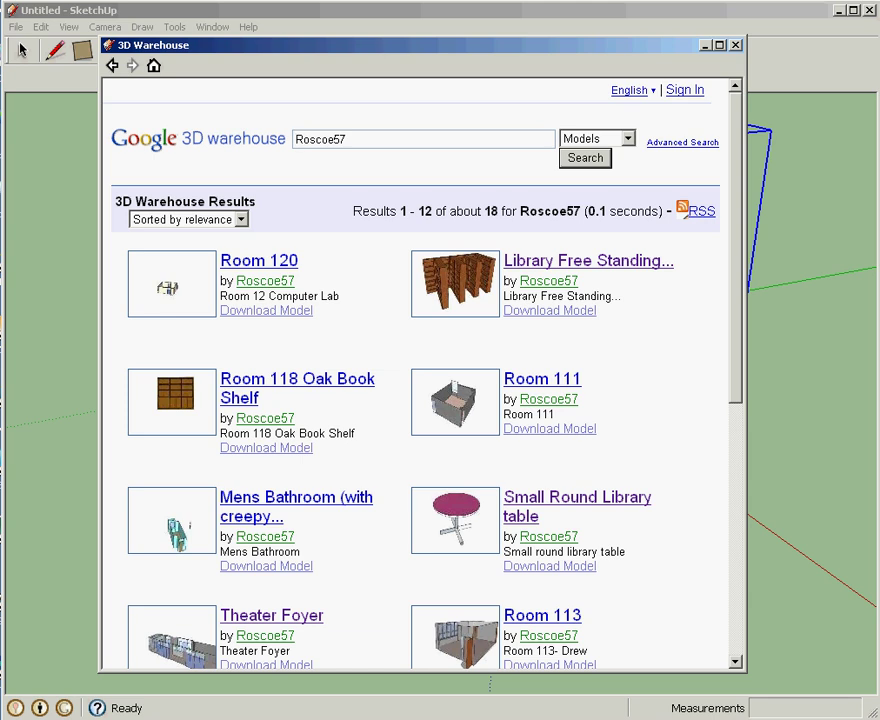
Load the purple Wall Uint for 118 model and place it along the side wall in the corner beside the windows.
{"action": "scroll", "coordinate": [420, 370], "scroll_direction": "down", "scroll_amount": 8}
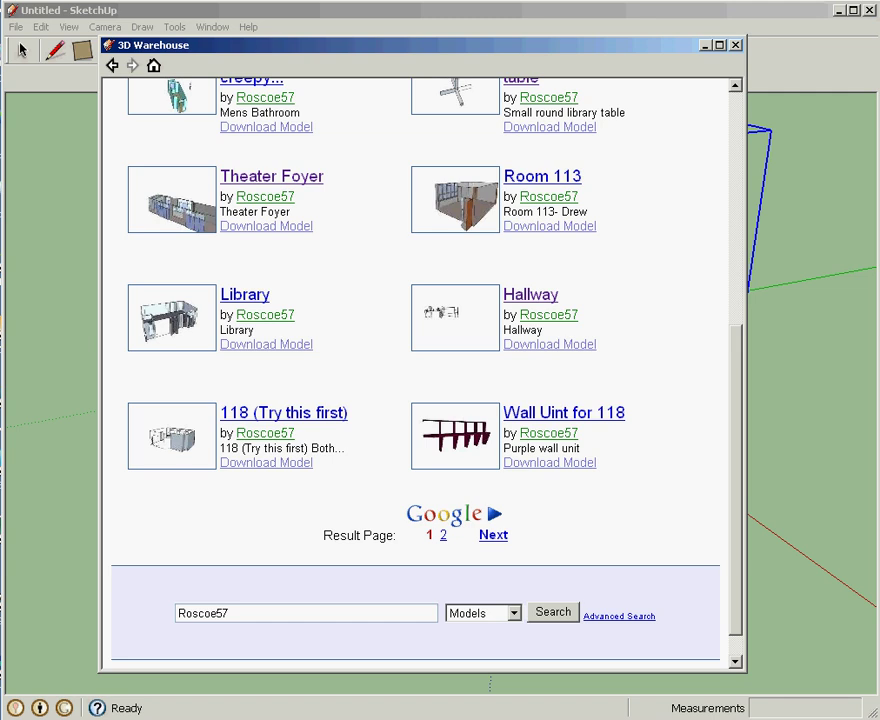
{"action": "left_click", "coordinate": [564, 413]}
{"action": "left_click", "coordinate": [451, 537]}
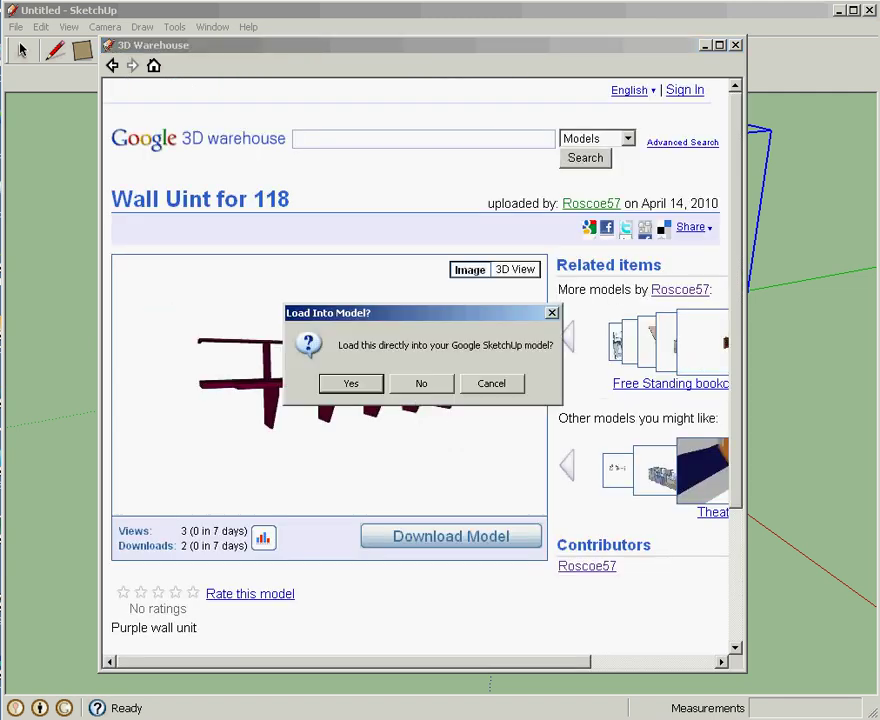
{"action": "left_click", "coordinate": [354, 384]}
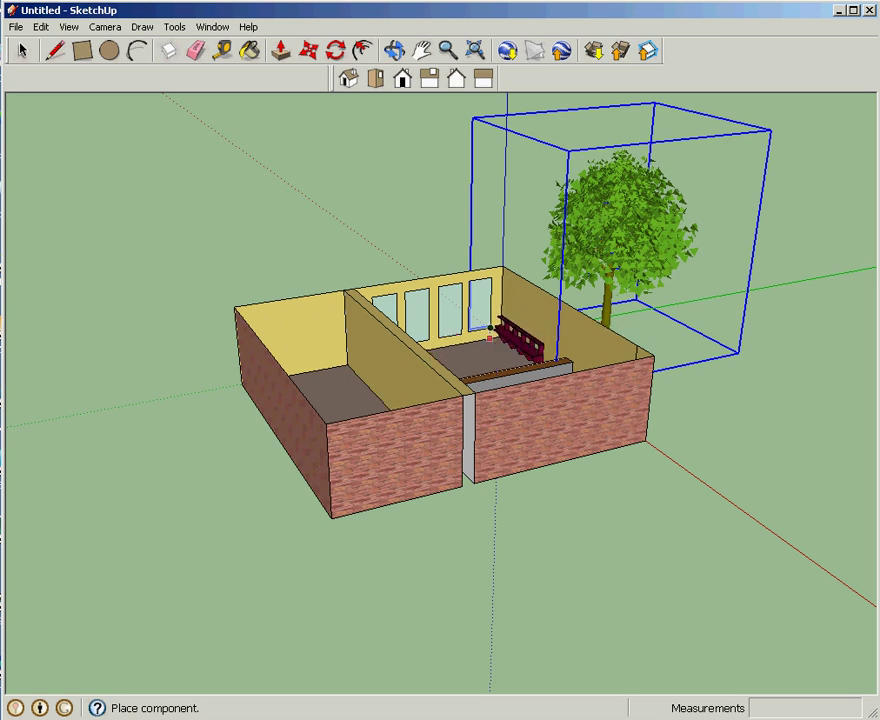
{"action": "left_click", "coordinate": [491, 327]}
Search the 3D Warehouse for more roscoe57 models to furnish the windowed room.
{"action": "left_click", "coordinate": [395, 50]}
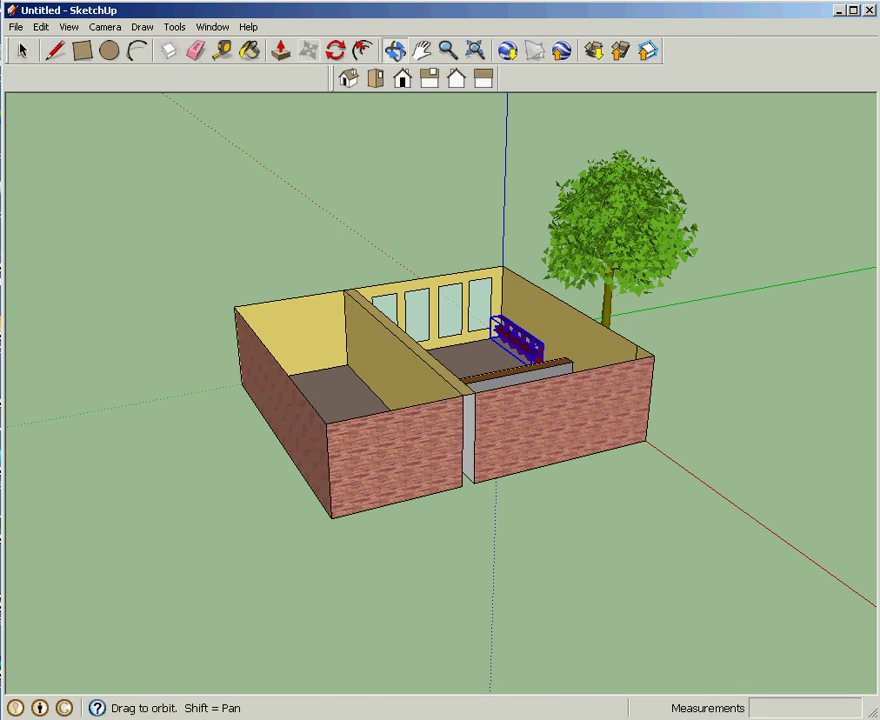
{"action": "left_click_drag", "start_coordinate": [400, 230], "coordinate": [540, 295]}
{"action": "scroll", "coordinate": [525, 235], "scroll_direction": "up", "scroll_amount": 8}
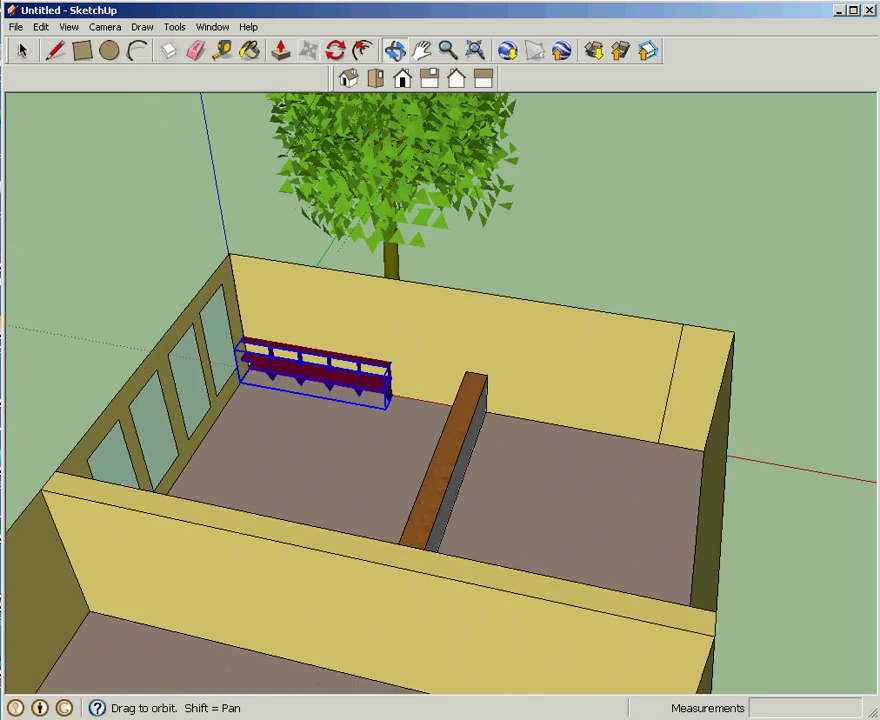
{"action": "scroll", "coordinate": [486, 244], "scroll_direction": "up", "scroll_amount": 1}
{"action": "scroll", "coordinate": [313, 348], "scroll_direction": "down", "scroll_amount": 2}
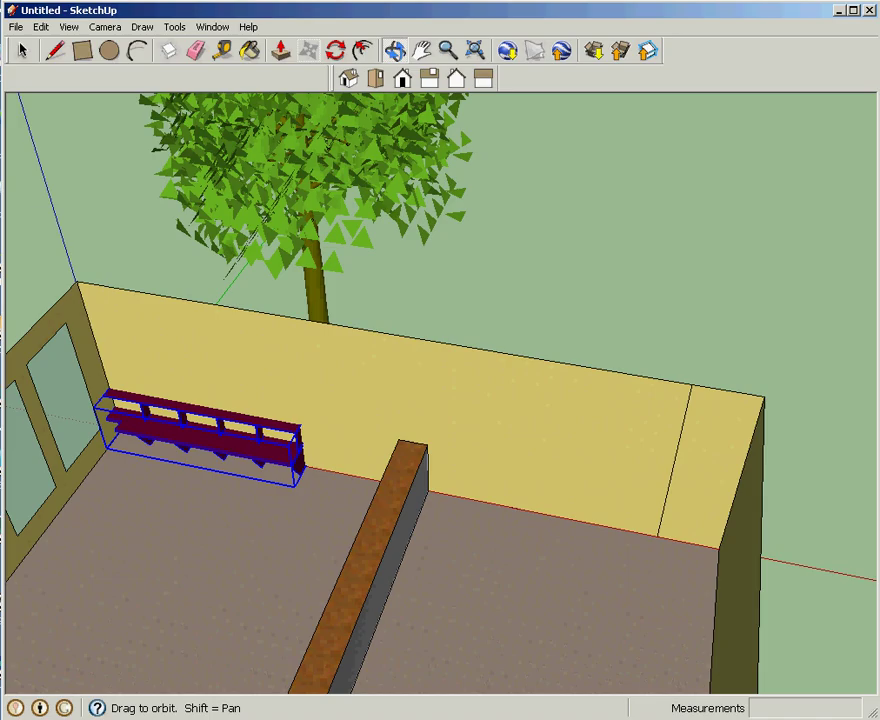
{"action": "mouse_move", "coordinate": [400, 330]}
{"action": "left_mouse_down"}
{"action": "mouse_move", "coordinate": [405, 385]}
{"action": "mouse_move", "coordinate": [428, 270]}
{"action": "mouse_move", "coordinate": [458, 312]}
{"action": "mouse_move", "coordinate": [460, 298]}
{"action": "mouse_move", "coordinate": [362, 348]}
{"action": "mouse_move", "coordinate": [300, 352]}
{"action": "mouse_move", "coordinate": [290, 318]}
{"action": "mouse_move", "coordinate": [318, 345]}
{"action": "mouse_move", "coordinate": [392, 318]}
{"action": "left_mouse_up"}
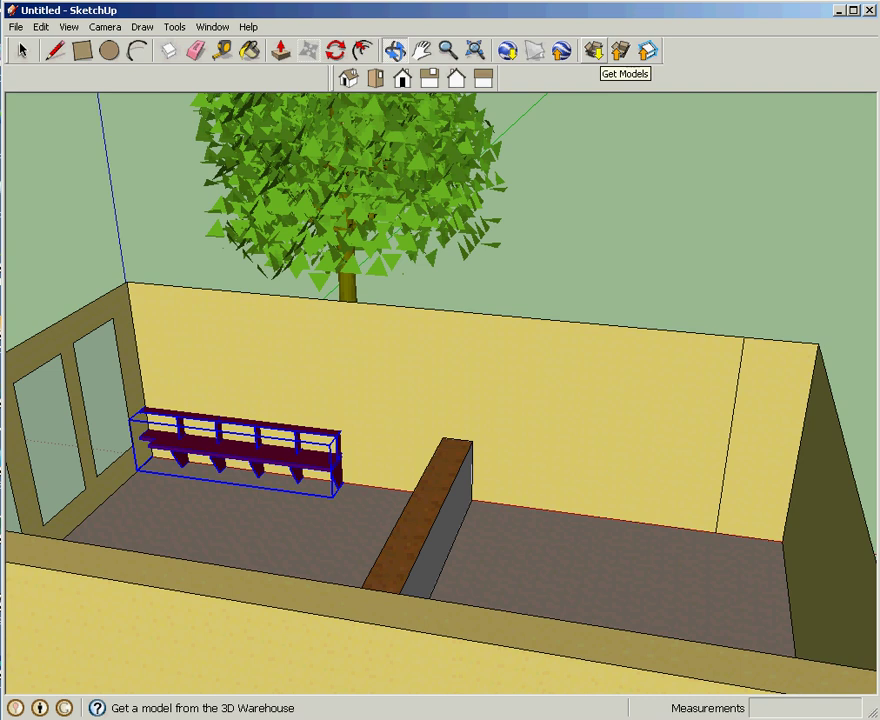
{"action": "left_click", "coordinate": [594, 50]}
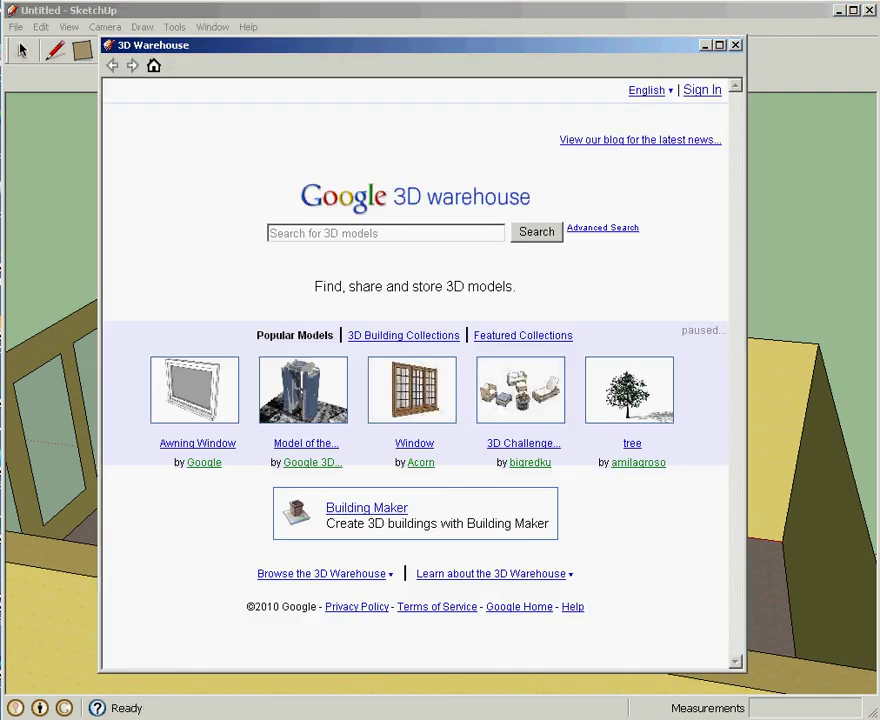
{"action": "type", "text": "roscoe57"}
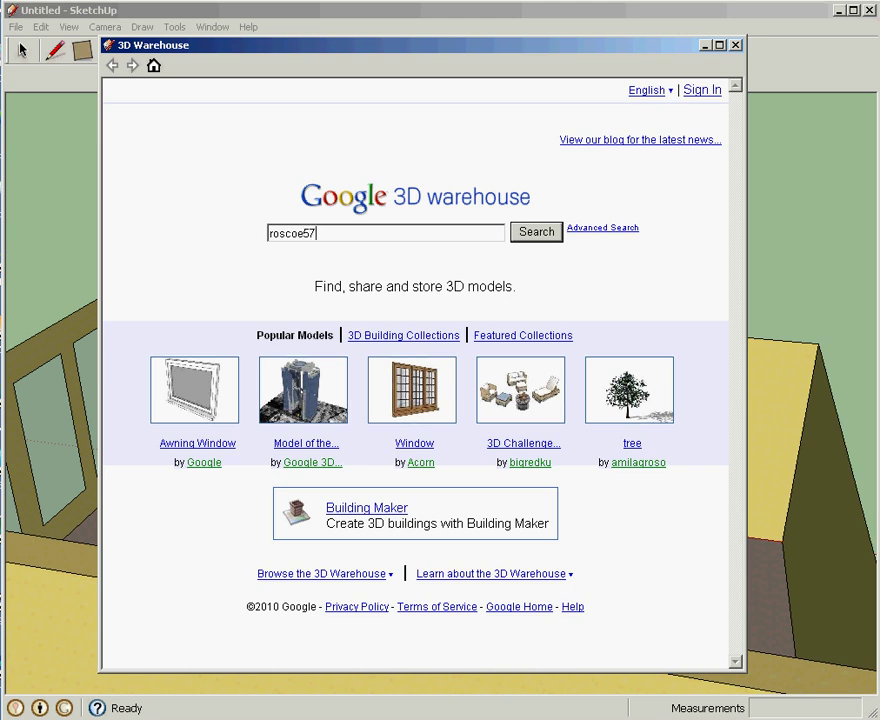
{"action": "key", "text": "Return"}
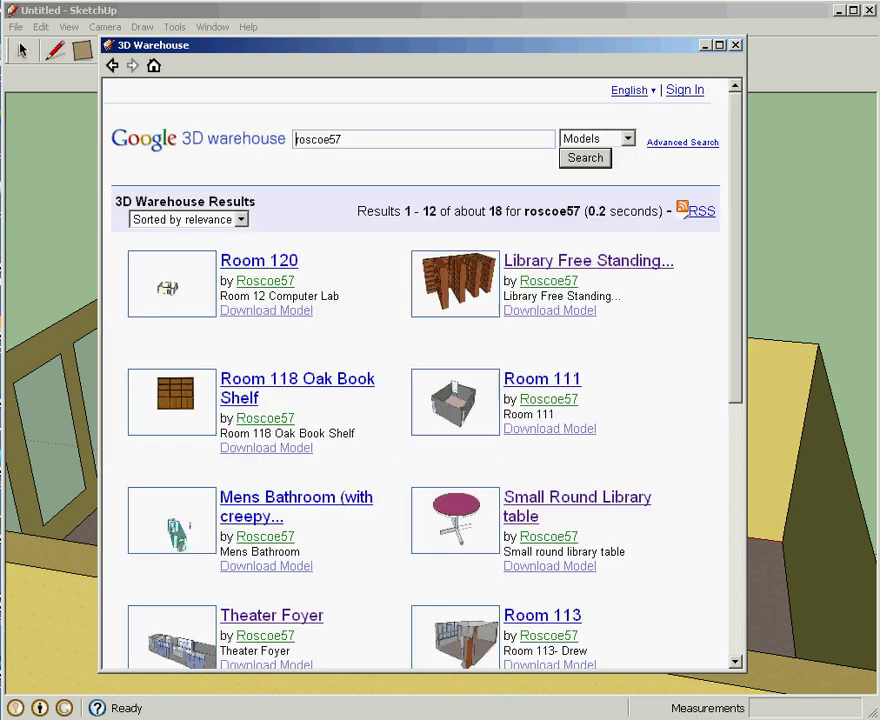
Load the Teacher Desk model from the second results page and place it on the floor near the windows.
{"action": "scroll", "coordinate": [420, 400], "scroll_direction": "down", "scroll_amount": 10}
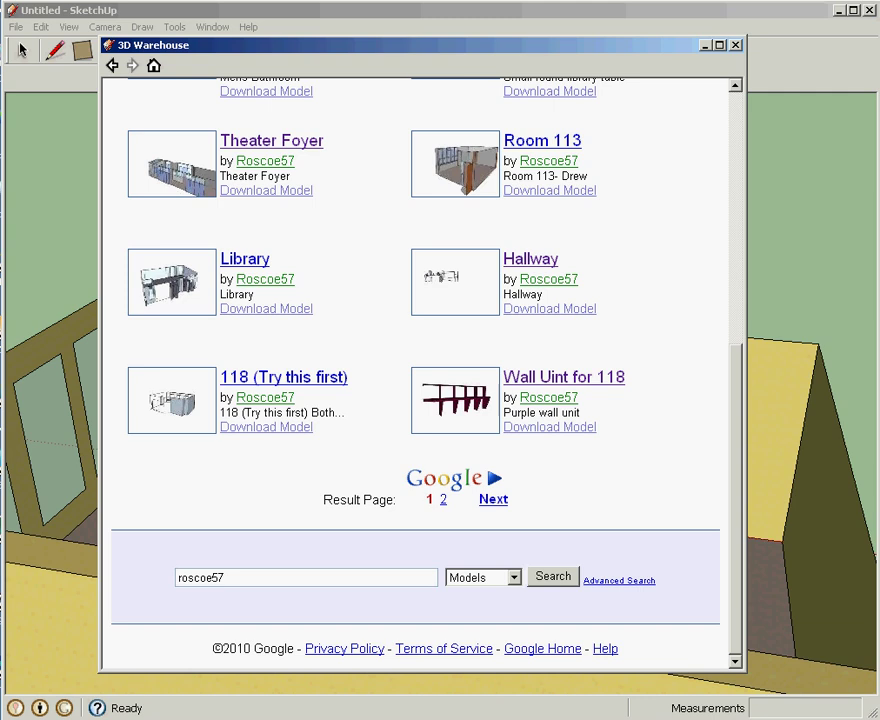
{"action": "left_click", "coordinate": [491, 499]}
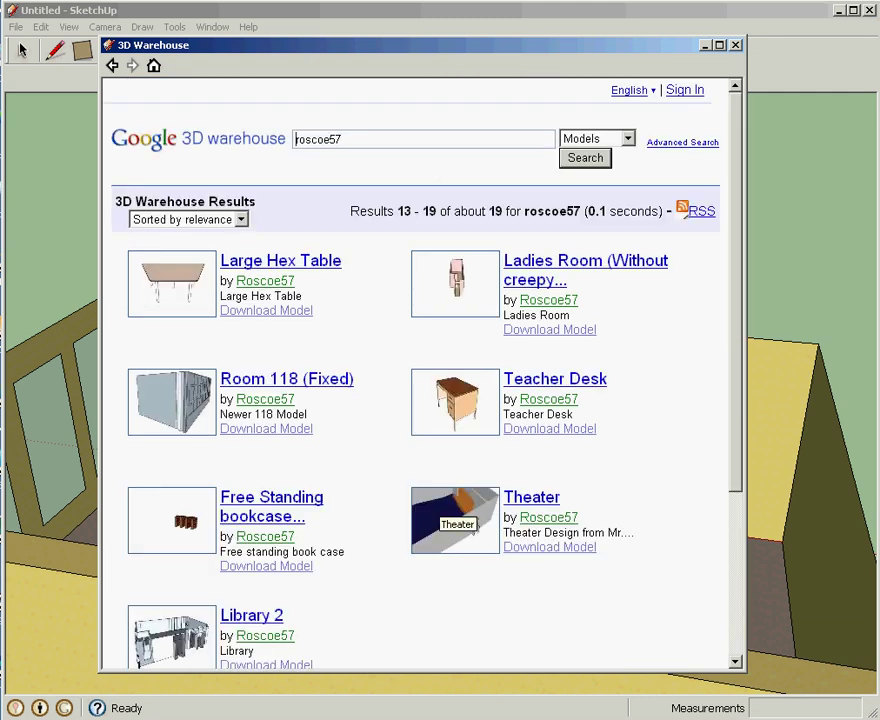
{"action": "left_click", "coordinate": [455, 401]}
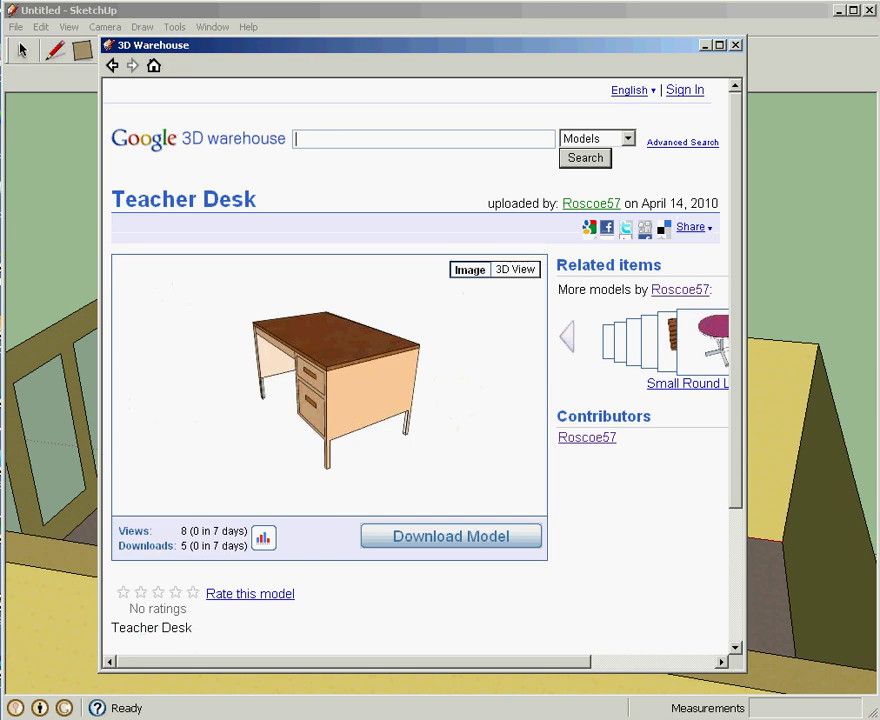
{"action": "left_click", "coordinate": [451, 537]}
{"action": "key", "text": "Return"}
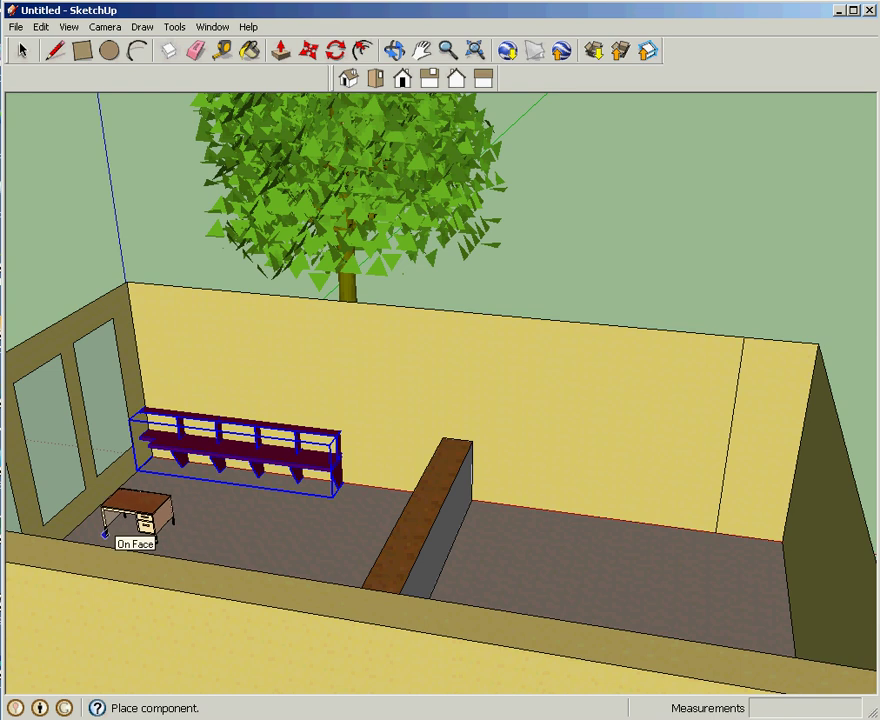
{"action": "left_click", "coordinate": [107, 535]}
{"action": "key", "text": "m"}
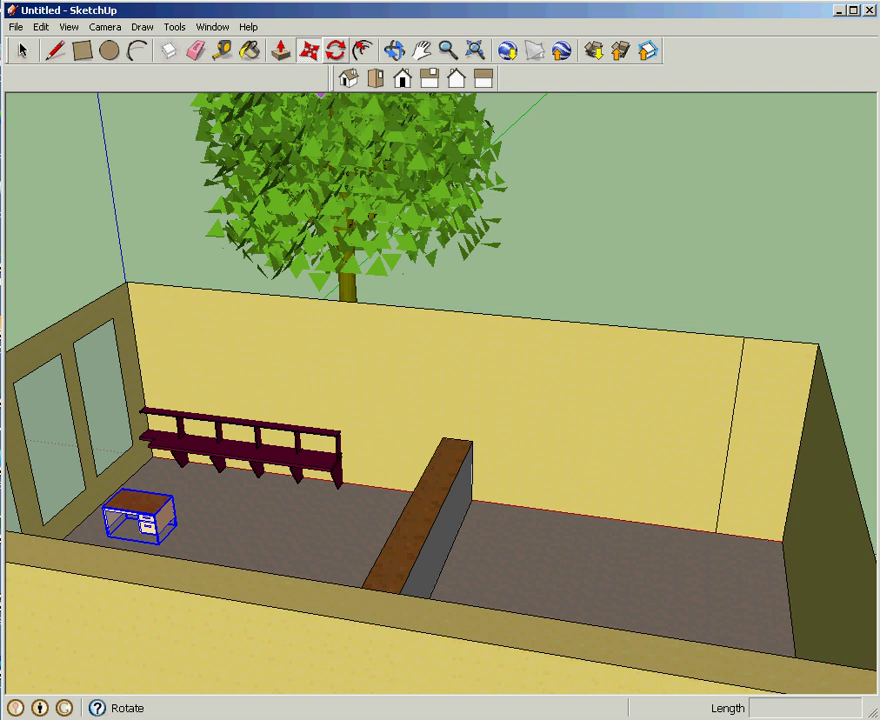
Rotate the teacher desk 90 degrees on the floor around a point beside its front corner.
{"action": "left_click", "coordinate": [335, 50]}
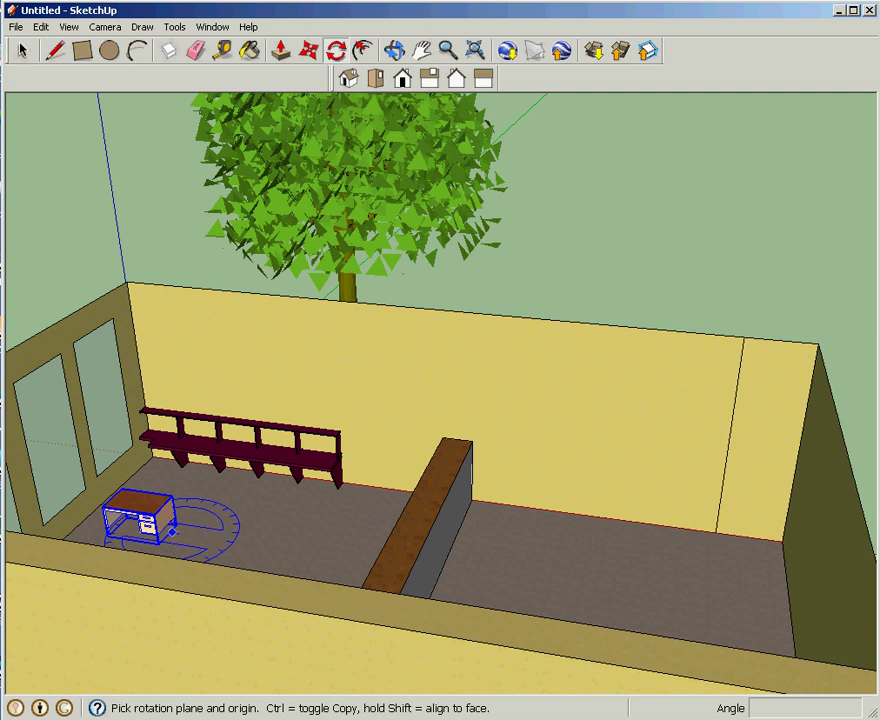
{"action": "left_click", "coordinate": [172, 532]}
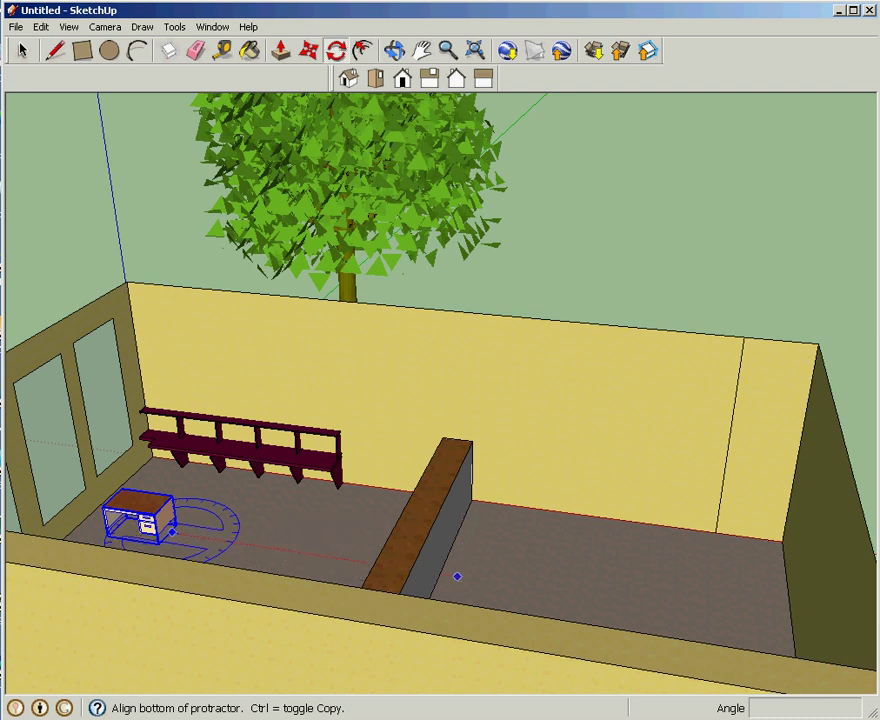
{"action": "left_click", "coordinate": [457, 576]}
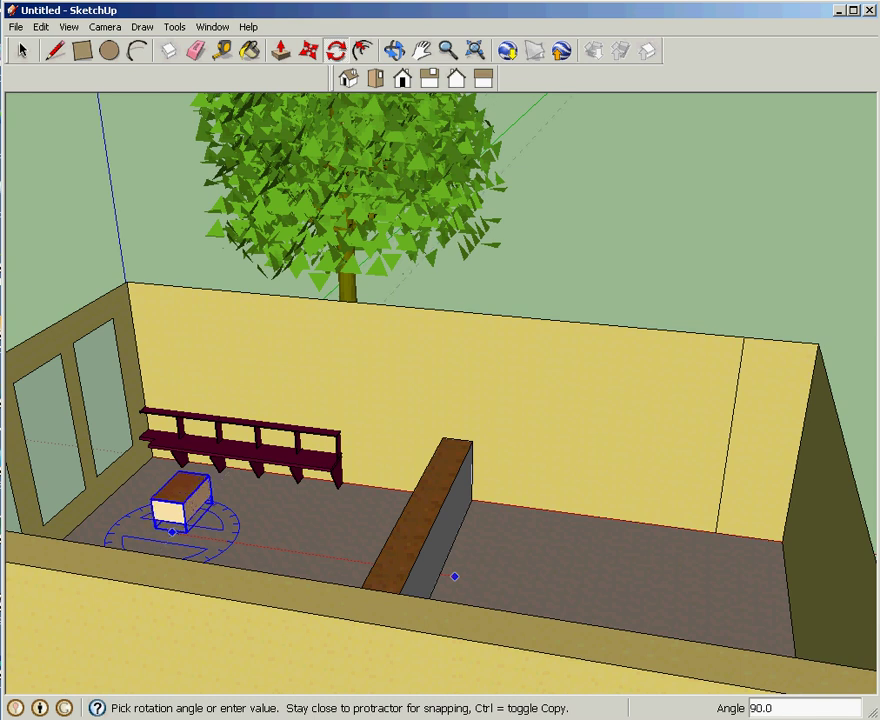
{"action": "left_click", "coordinate": [455, 576]}
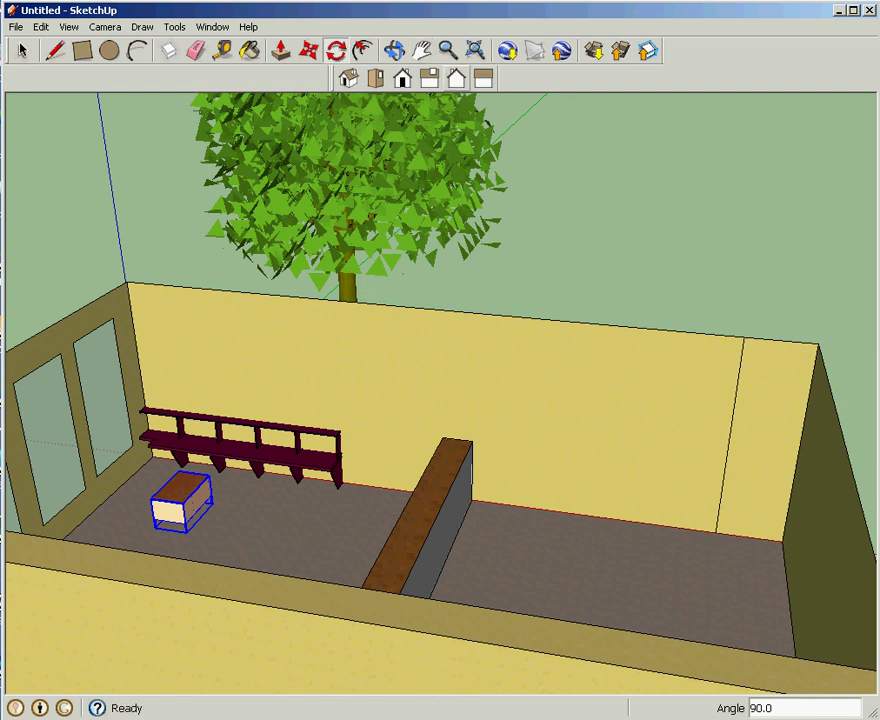
Move the teacher desk about 14' 9" across the floor from the windows toward the low partition wall.
{"action": "left_click", "coordinate": [448, 50]}
{"action": "scroll", "coordinate": [345, 438], "scroll_direction": "up", "scroll_amount": 1}
{"action": "scroll", "coordinate": [345, 438], "scroll_direction": "down", "scroll_amount": 4}
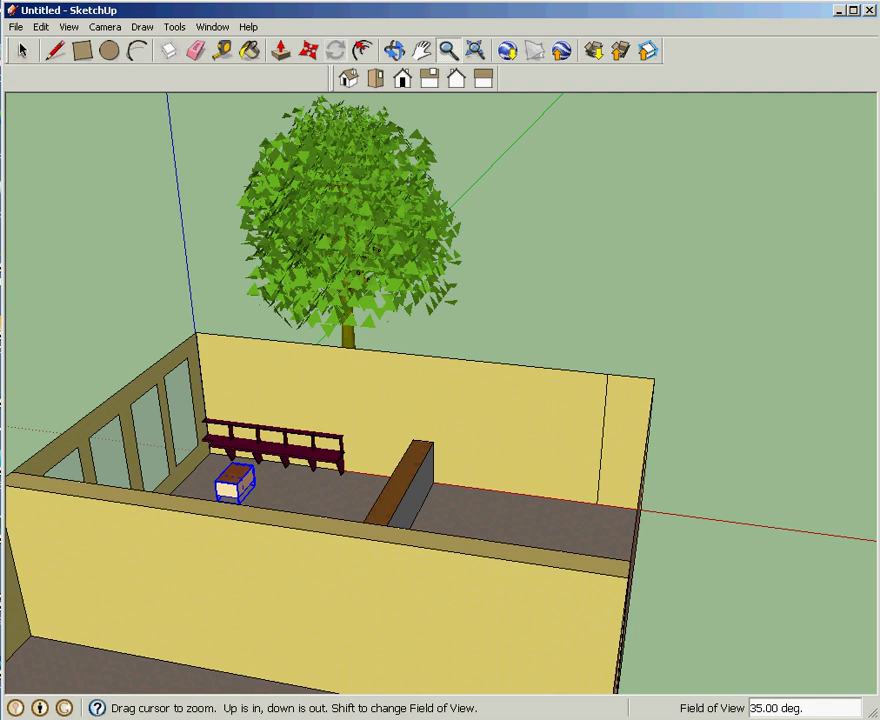
{"action": "left_click", "coordinate": [395, 50]}
{"action": "left_click_drag", "start_coordinate": [372, 300], "coordinate": [472, 372]}
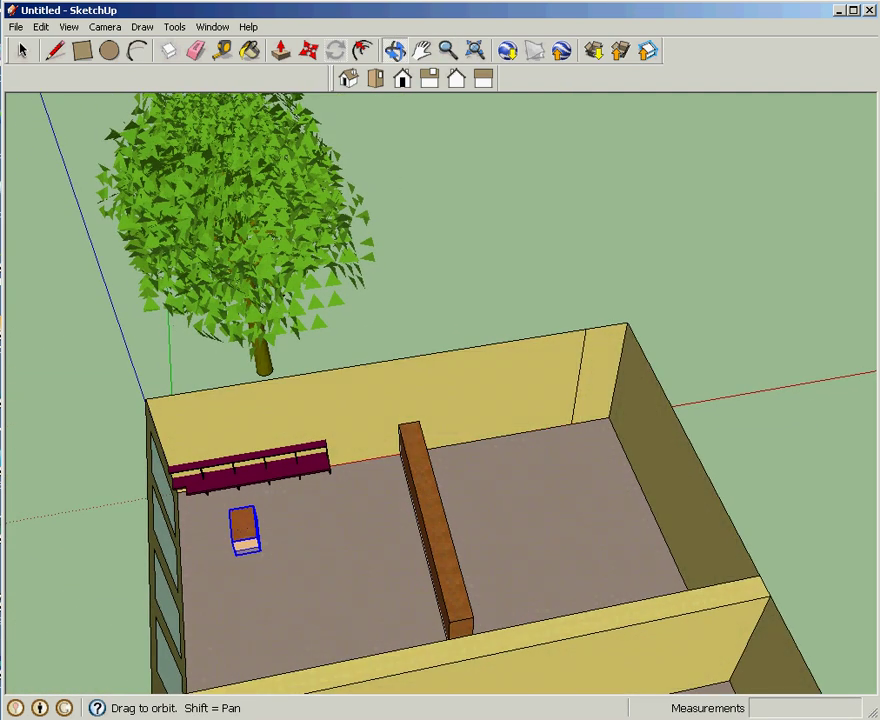
{"action": "left_click", "coordinate": [309, 50]}
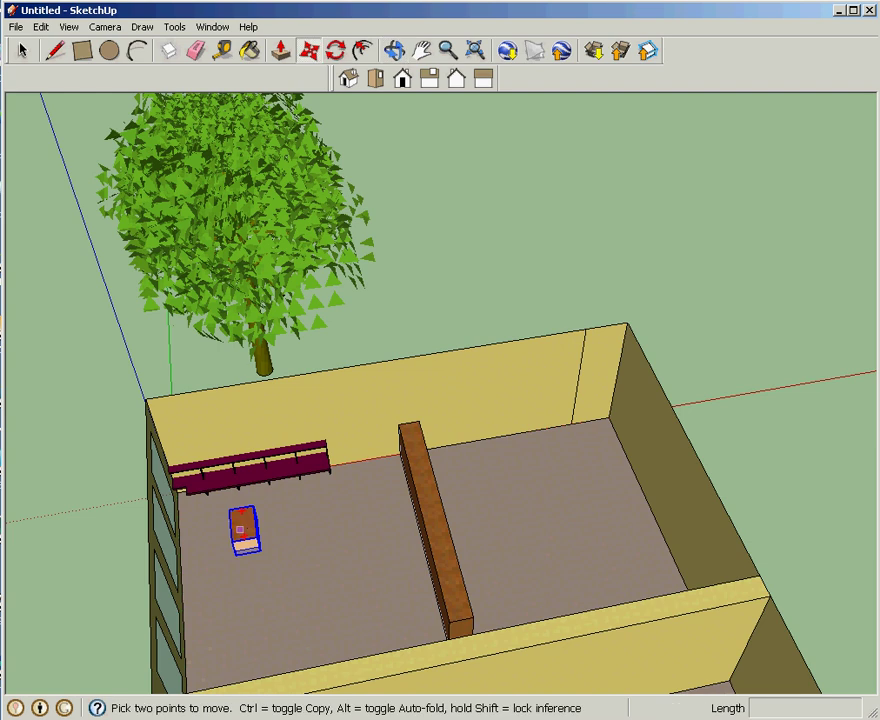
{"action": "left_click", "coordinate": [240, 530]}
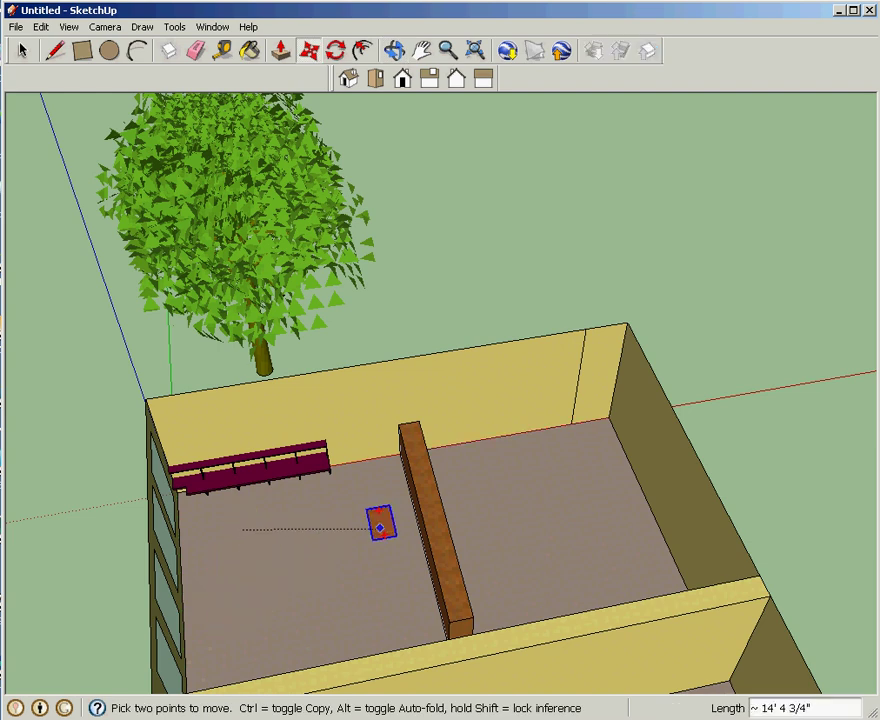
{"action": "left_click", "coordinate": [386, 530]}
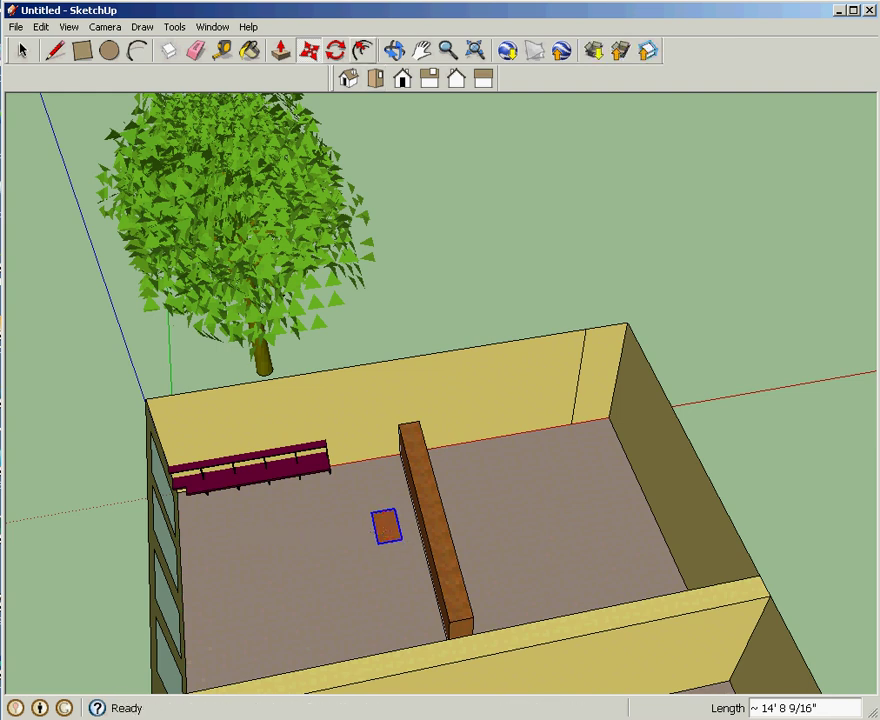
Rotate the teacher desk 180 degrees in place beside the low partition wall.
{"action": "left_click", "coordinate": [335, 50]}
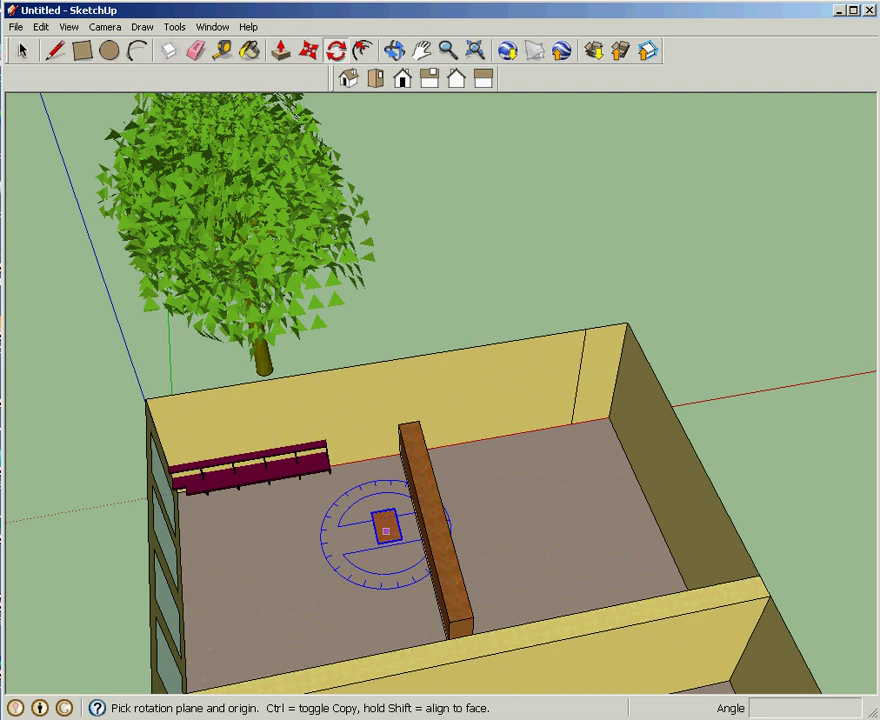
{"action": "left_click", "coordinate": [382, 532]}
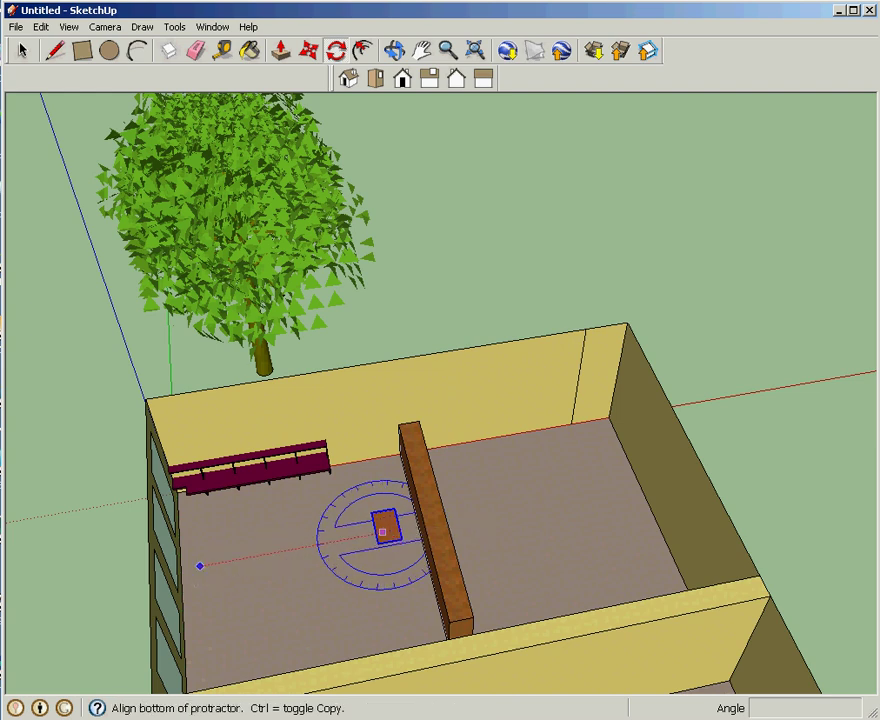
{"action": "left_click", "coordinate": [200, 567]}
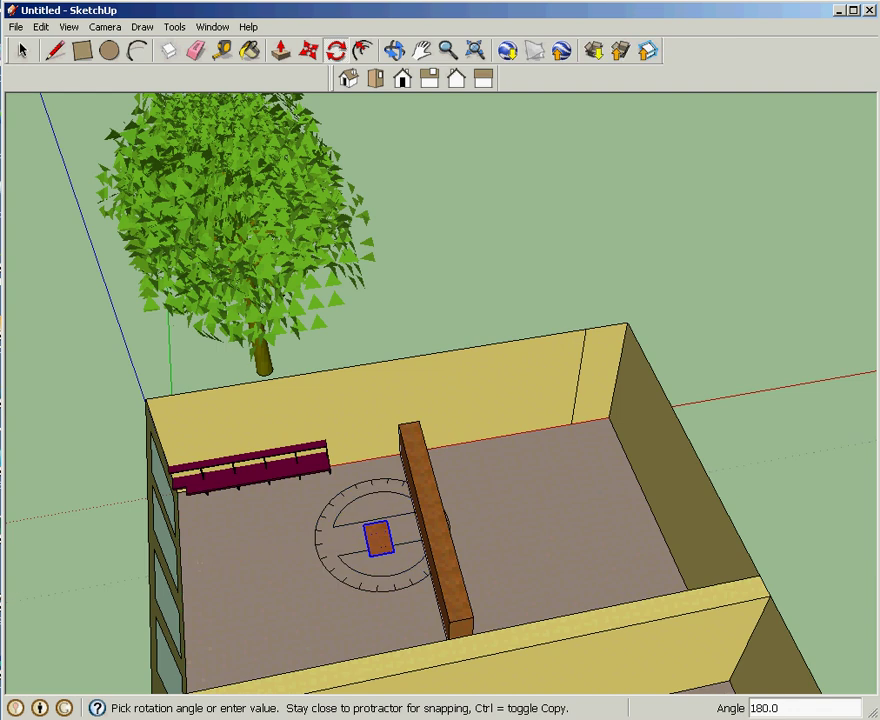
{"action": "left_click", "coordinate": [200, 566]}
Raise the sunken desk to ground level by moving it about 19' onto the brick wall face below the second window.
{"action": "scroll", "coordinate": [110, 287], "scroll_direction": "up", "scroll_amount": 1}
{"action": "scroll", "coordinate": [110, 287], "scroll_direction": "down", "scroll_amount": 2}
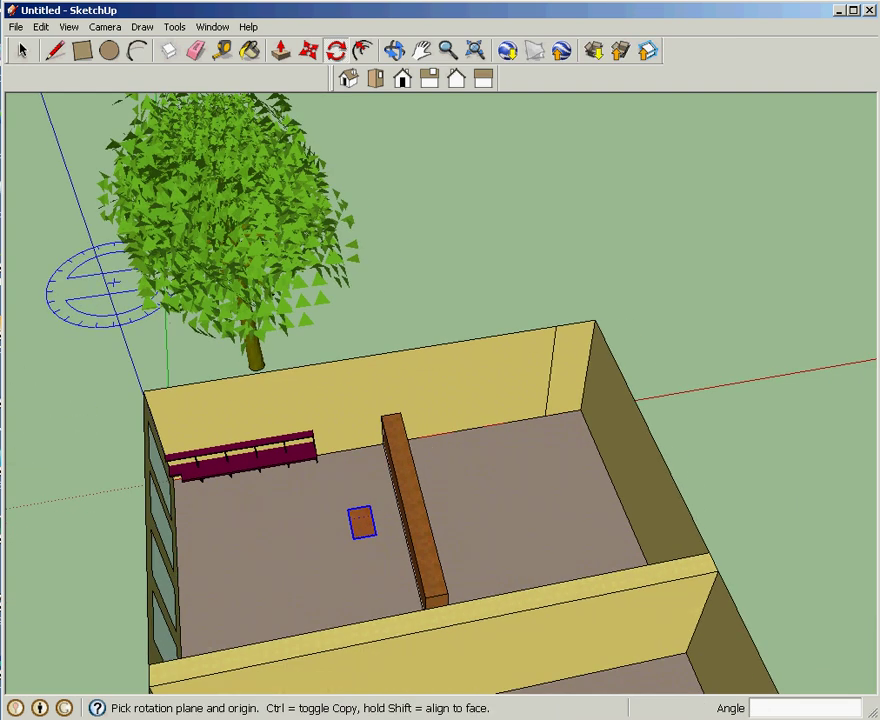
{"action": "key", "text": "o"}
{"action": "middle_click_drag", "start_coordinate": [300, 450], "coordinate": [440, 290]}
{"action": "left_click_drag", "start_coordinate": [150, 545], "coordinate": [243, 526]}
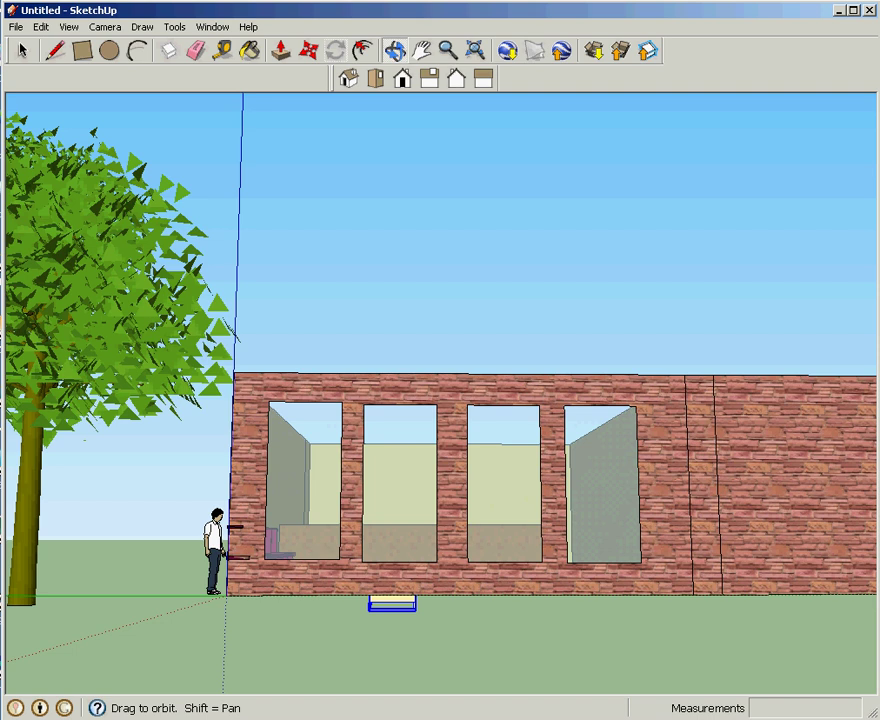
{"action": "left_click", "coordinate": [308, 50]}
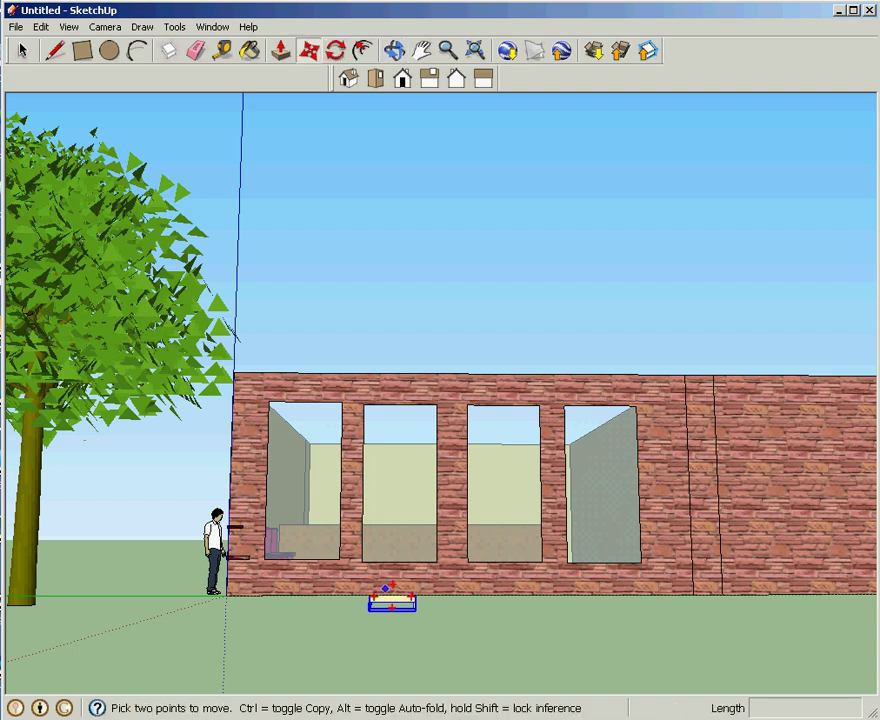
{"action": "left_click", "coordinate": [392, 603]}
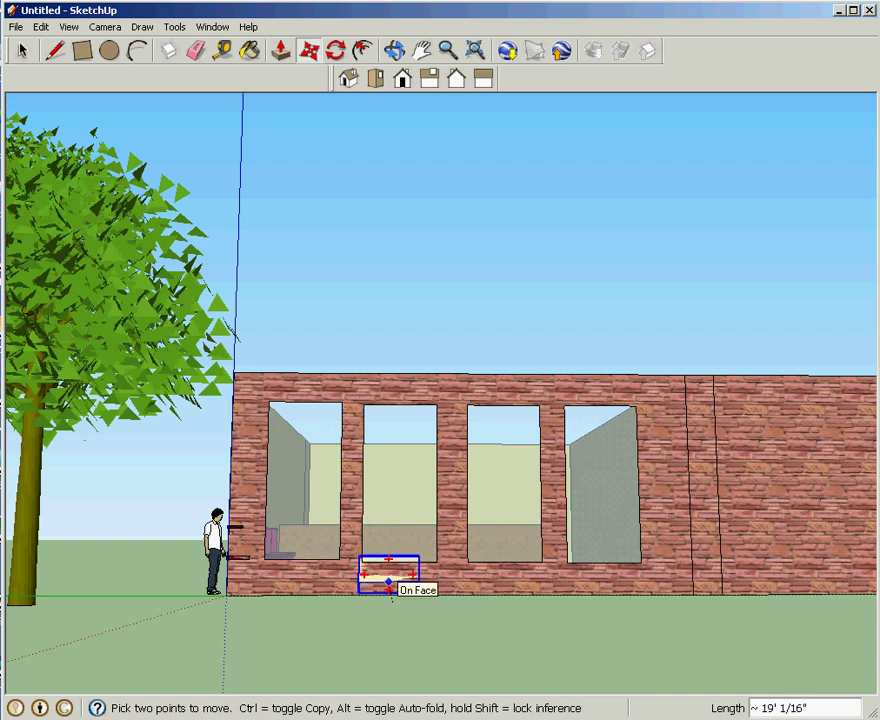
{"action": "left_click", "coordinate": [389, 581]}
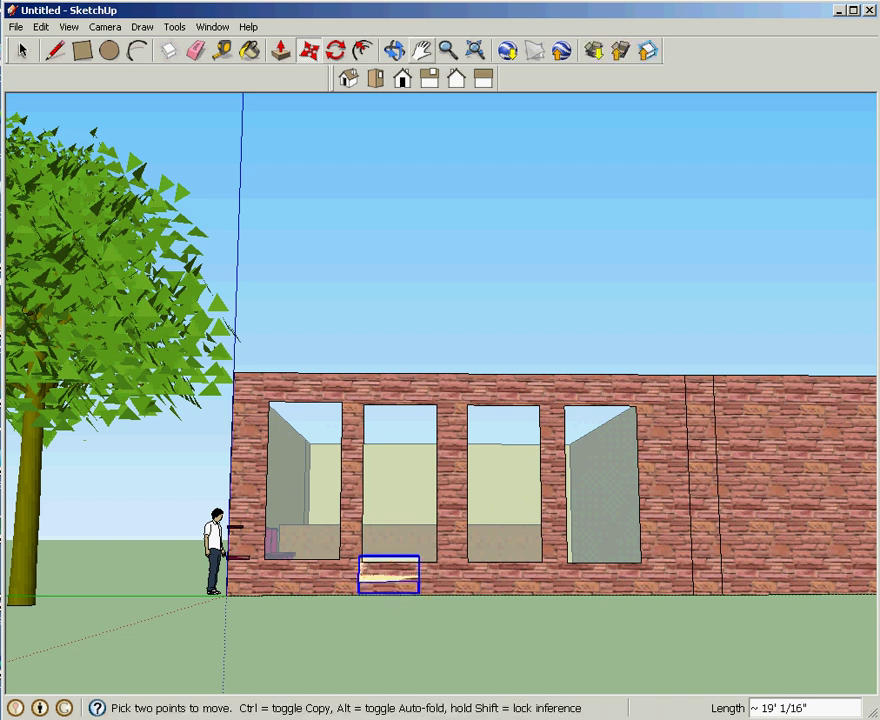
Move the desk about 19' along the red axis from the windowed wall back to the low partition wall.
{"action": "left_click", "coordinate": [395, 50]}
{"action": "left_click_drag", "start_coordinate": [405, 200], "coordinate": [120, 342]}
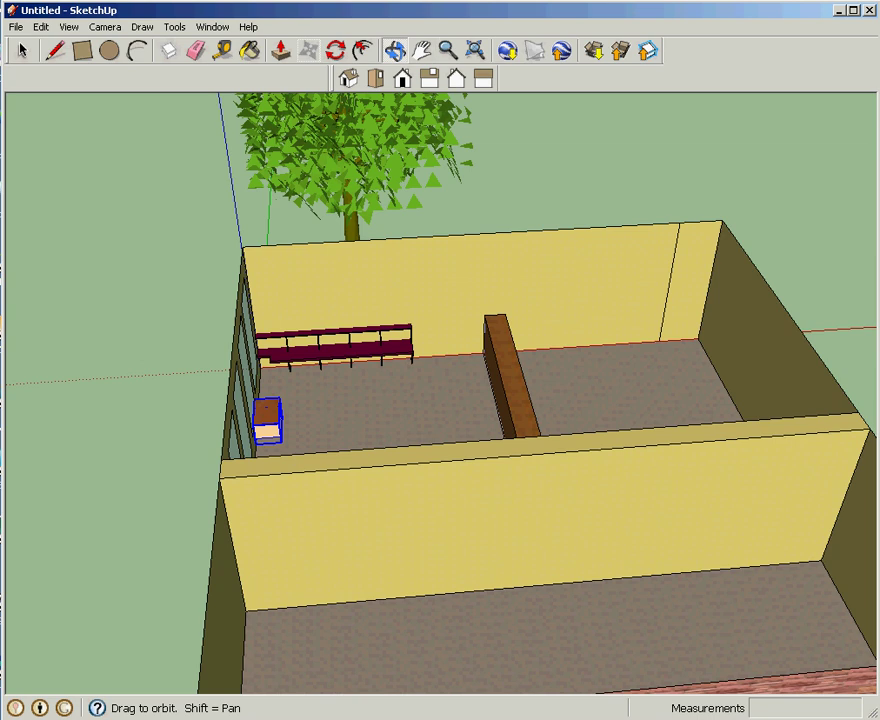
{"action": "left_click", "coordinate": [22, 50]}
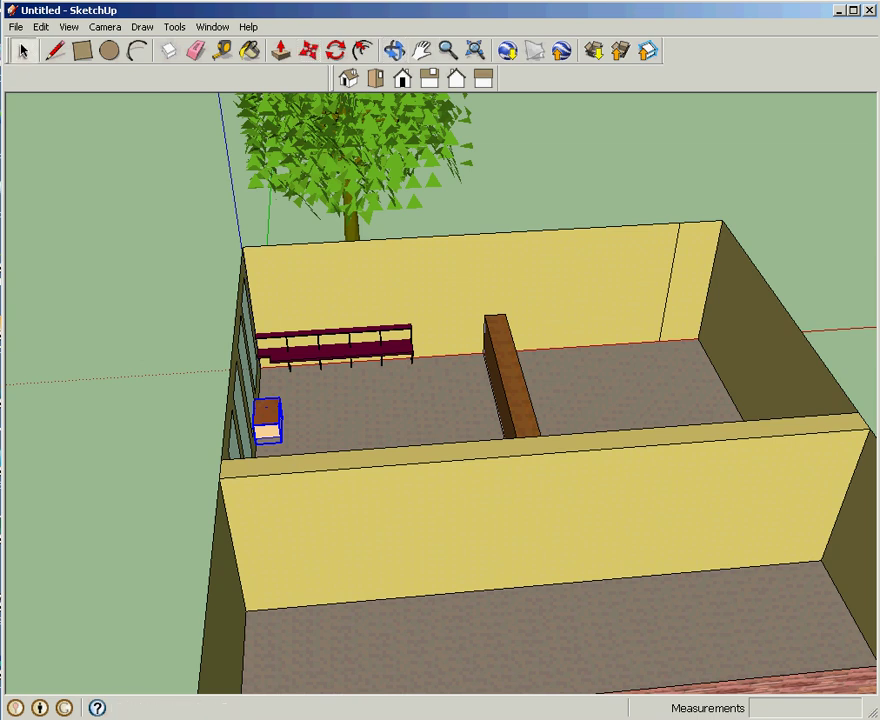
{"action": "key", "text": "m"}
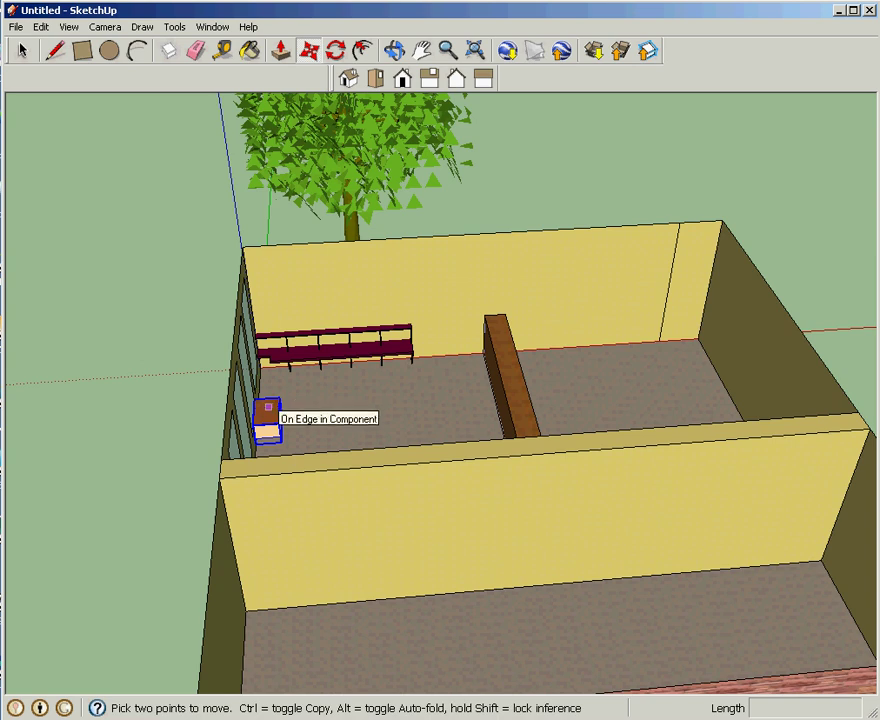
{"action": "left_click", "coordinate": [269, 410]}
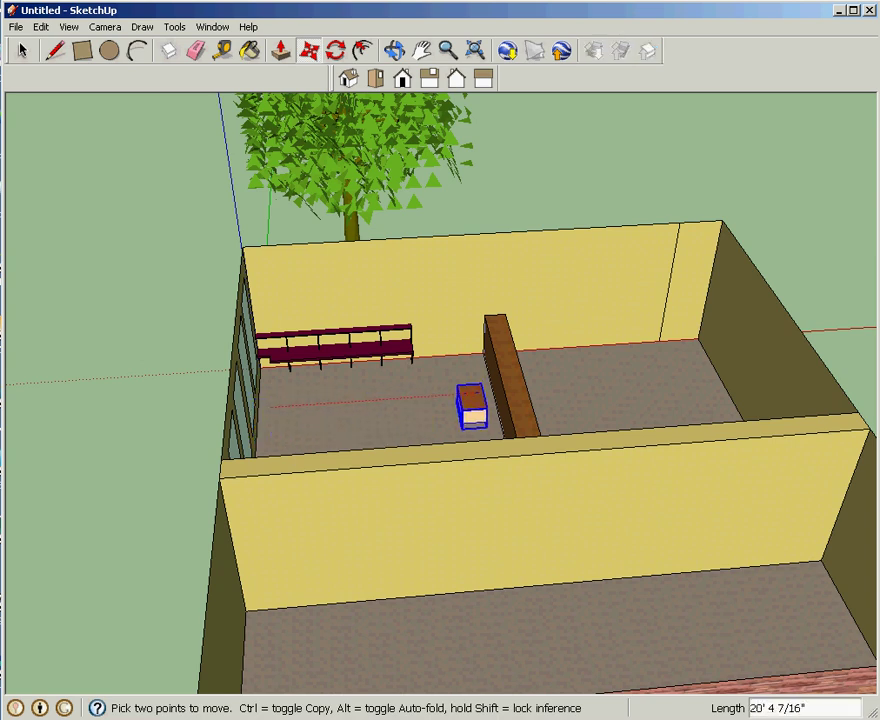
{"action": "left_click", "coordinate": [458, 402]}
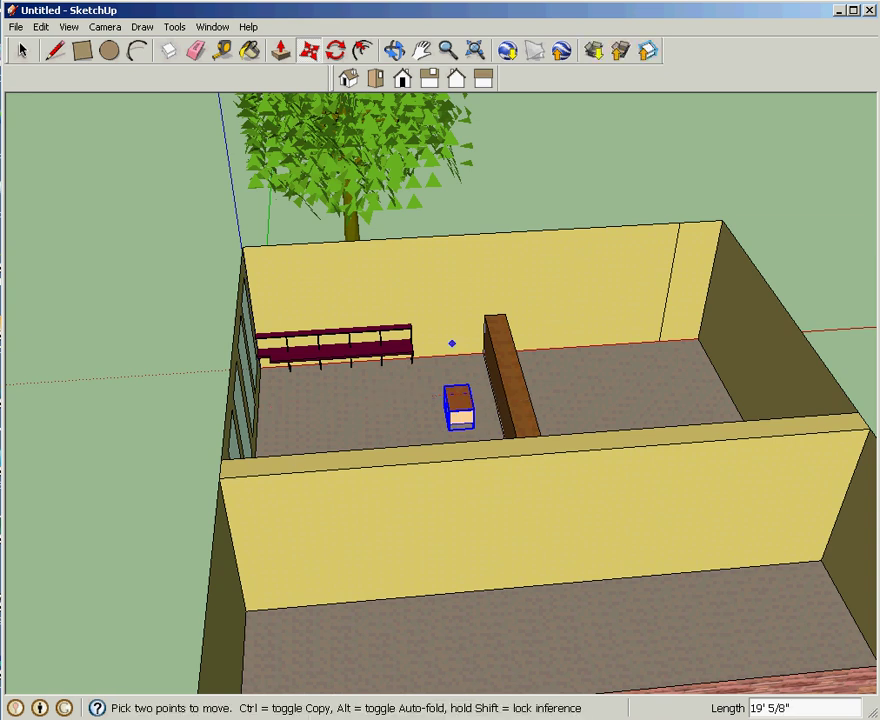
Examine the desk's placement beside the low partition wall from several angles.
{"action": "mouse_move", "coordinate": [458, 402]}
{"action": "middle_mouse_down"}
{"action": "mouse_move", "coordinate": [620, 400]}
{"action": "mouse_move", "coordinate": [665, 300]}
{"action": "middle_mouse_up"}
{"action": "middle_click_drag", "start_coordinate": [207, 420], "coordinate": [228, 400]}
{"action": "middle_click_drag", "start_coordinate": [556, 286], "coordinate": [600, 118]}
{"action": "mouse_move", "coordinate": [190, 280]}
{"action": "middle_mouse_down"}
{"action": "mouse_move", "coordinate": [192, 272]}
{"action": "mouse_move", "coordinate": [196, 320]}
{"action": "mouse_move", "coordinate": [190, 276]}
{"action": "mouse_move", "coordinate": [190, 285]}
{"action": "middle_mouse_up"}
{"action": "middle_click_drag", "start_coordinate": [440, 380], "coordinate": [316, 426]}
{"action": "middle_click_drag", "start_coordinate": [207, 435], "coordinate": [165, 452]}
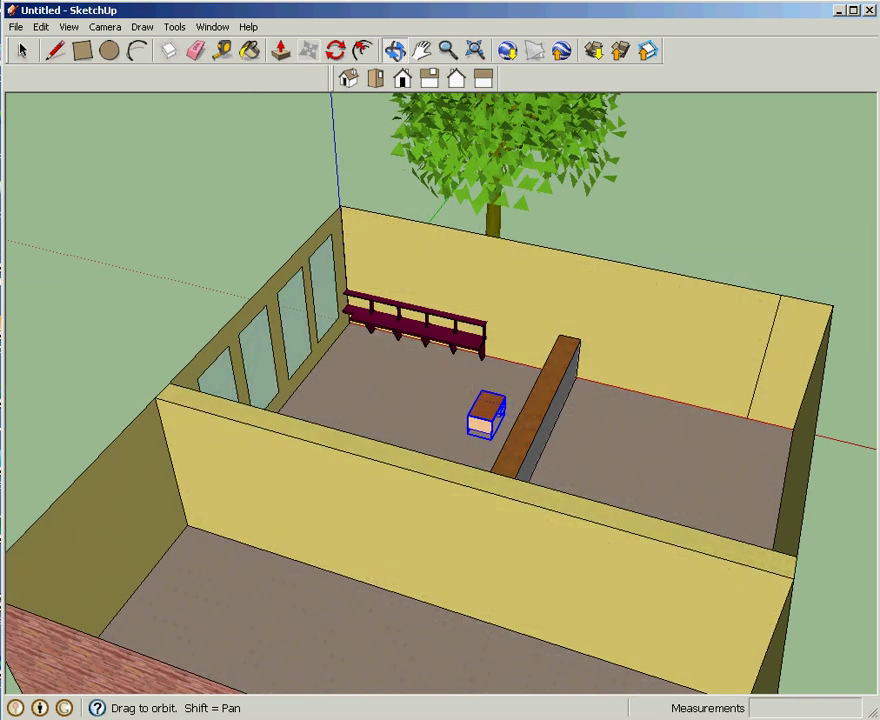